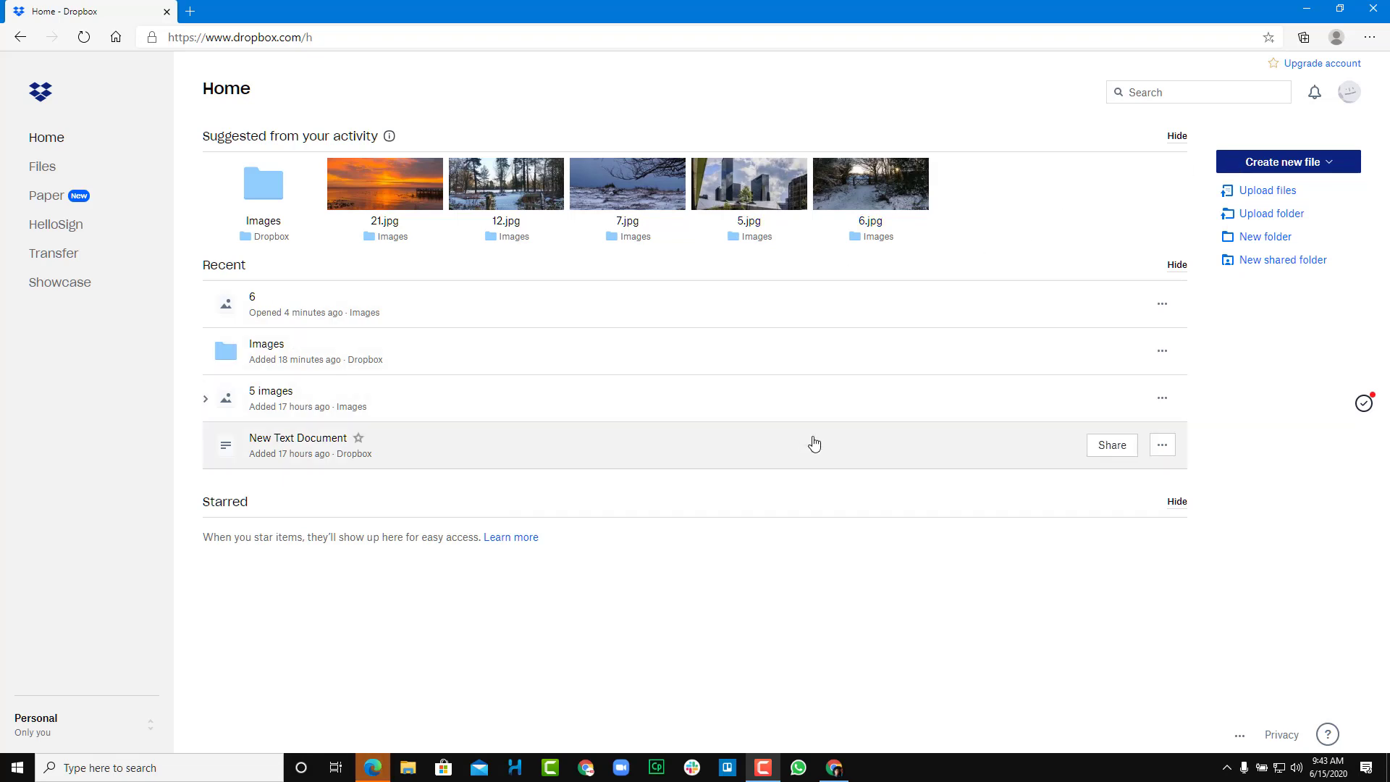
# Open the Create new file dropdown, then close it again
pyautogui.click(1337, 172)
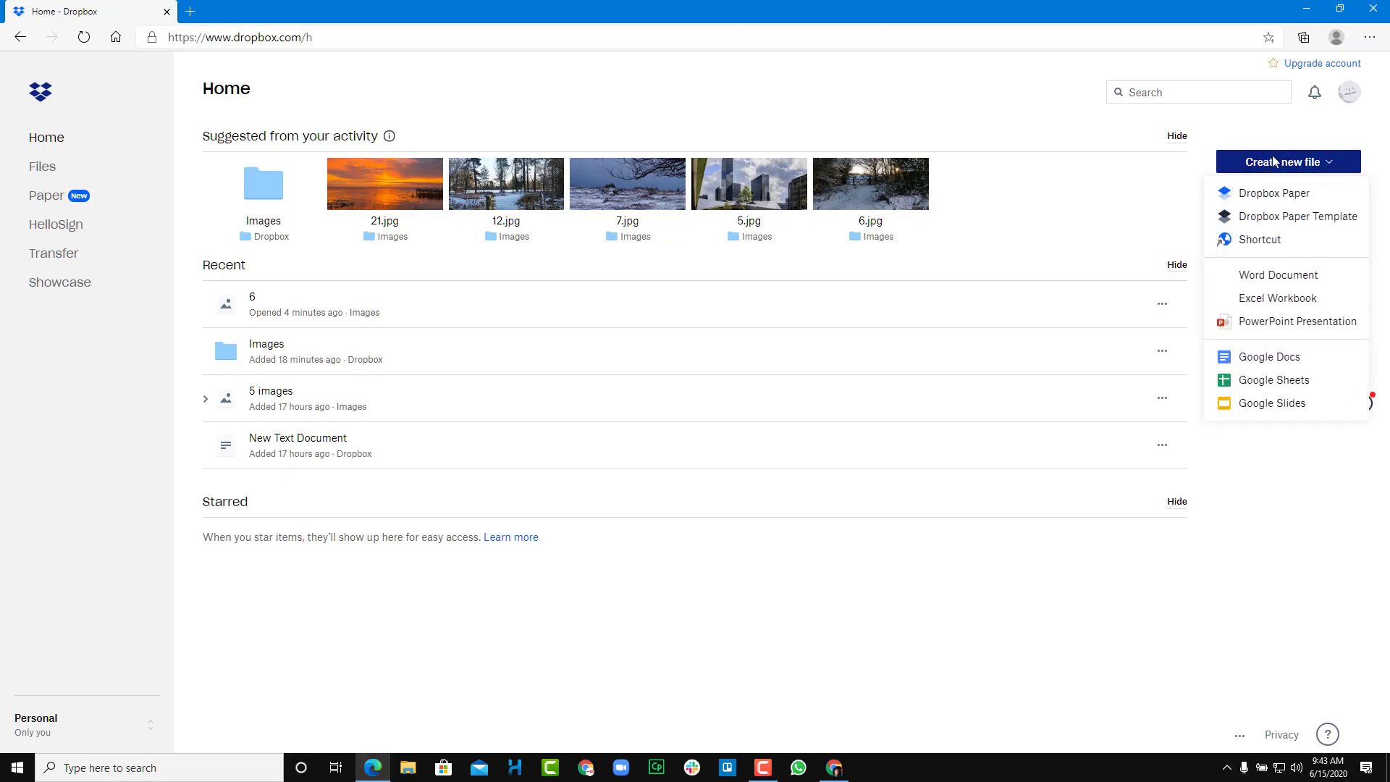
pyautogui.click(1288, 627)
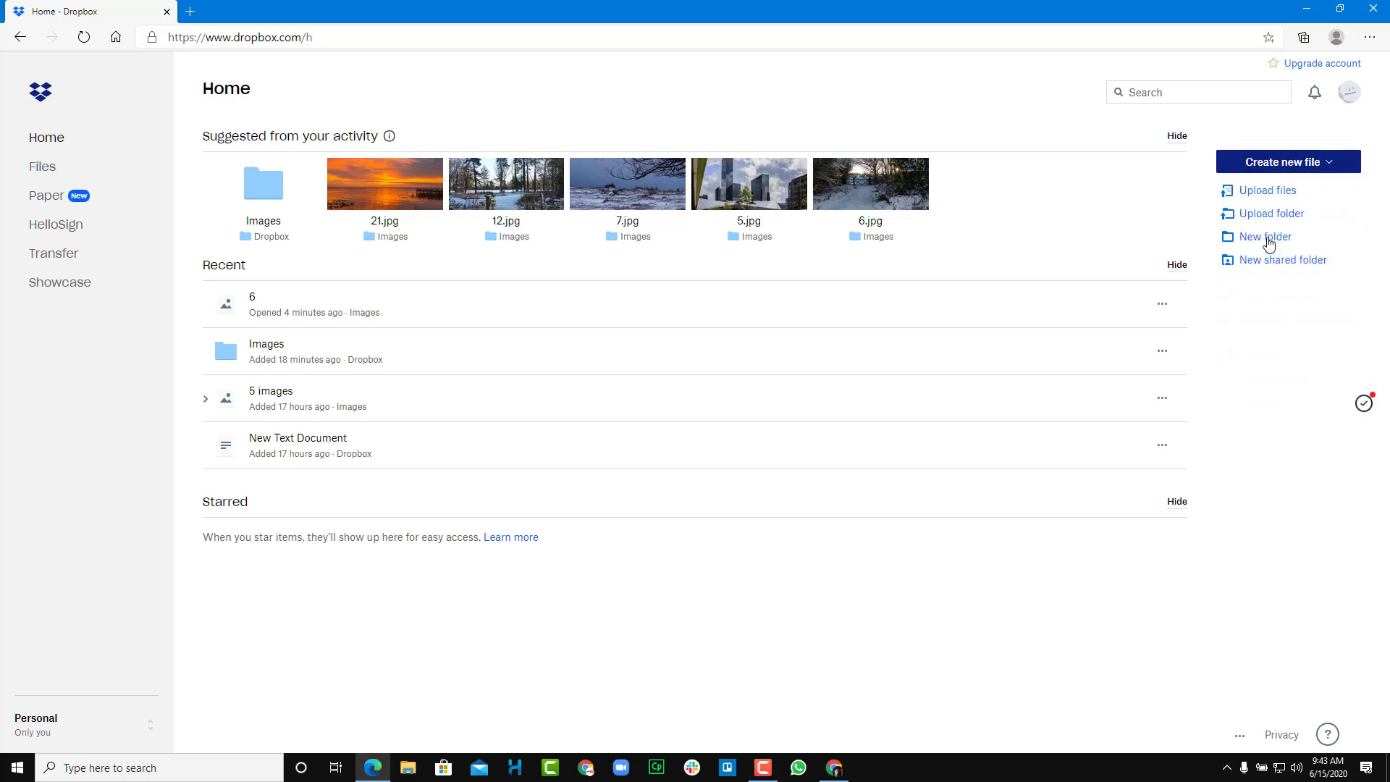
# Choose Dropbox.txt and Pixlr X.txt from the desktop TXT folder for upload
pyautogui.click(1261, 197)
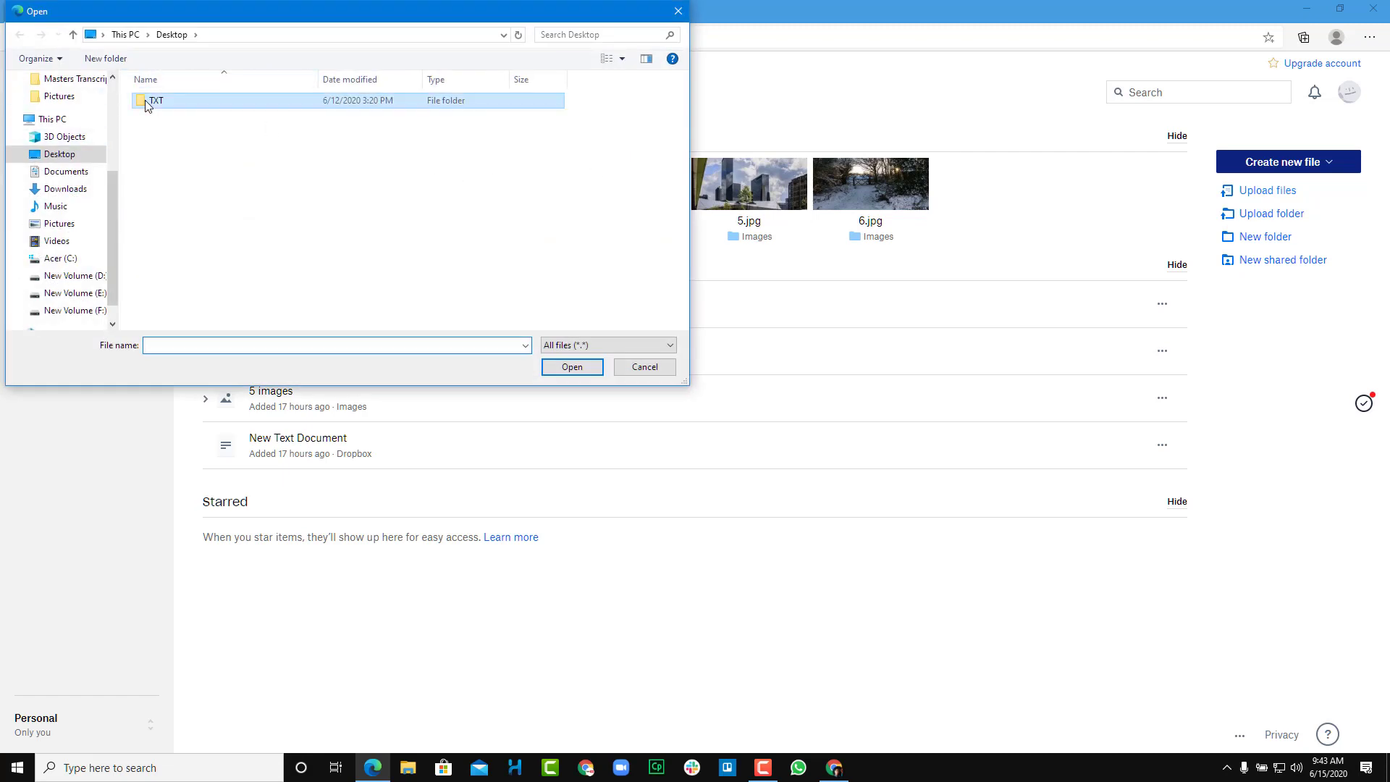
pyautogui.doubleClick(145, 100)
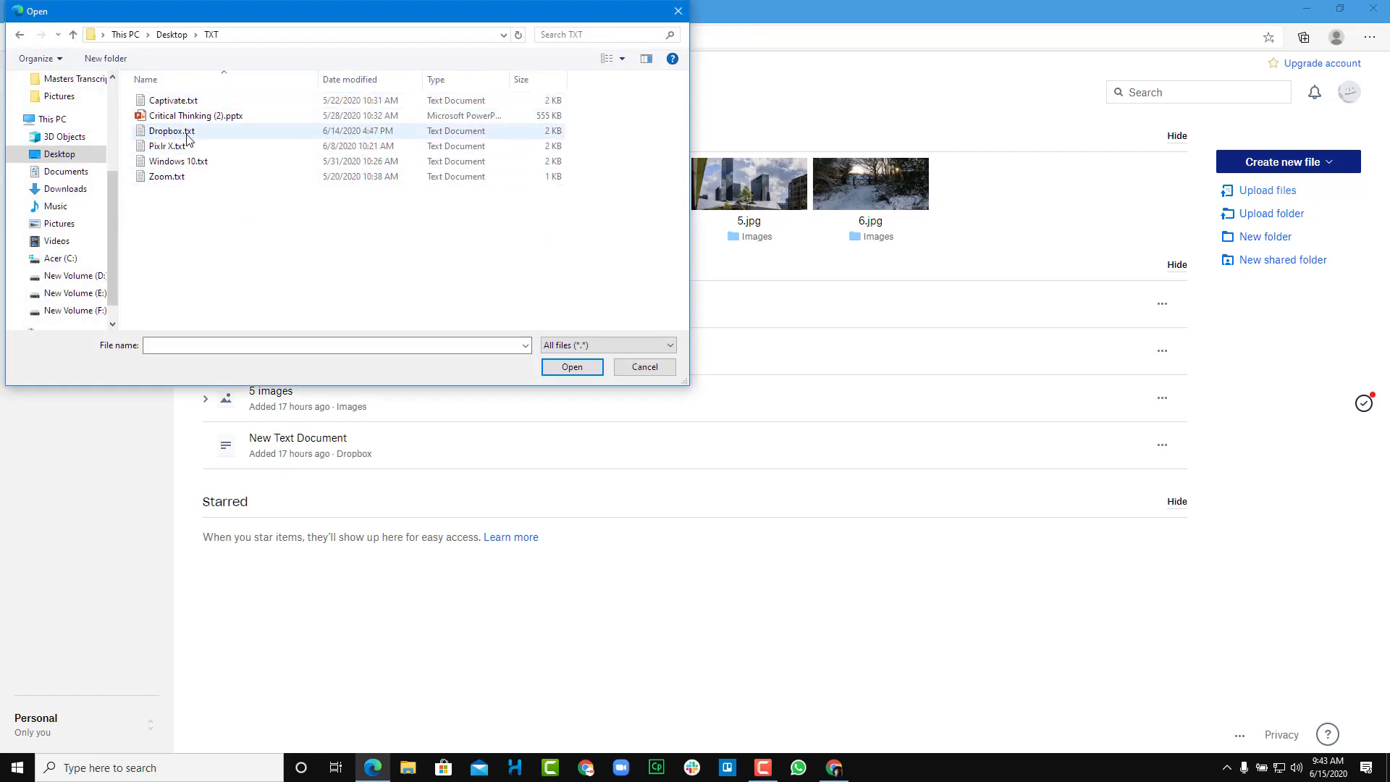
pyautogui.click(187, 131)
pyautogui.keyDown('ctrl'); pyautogui.click(194, 148); pyautogui.keyUp('ctrl')
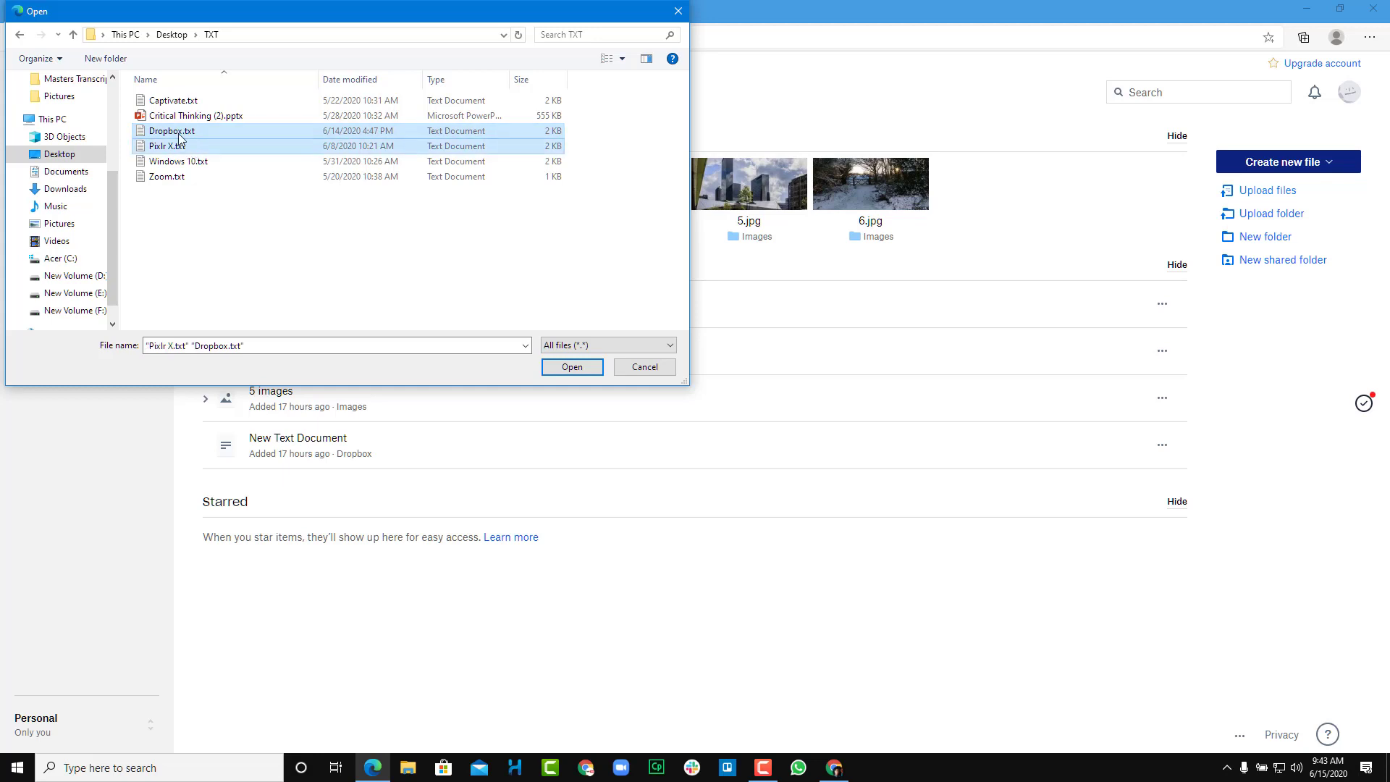
pyautogui.click(571, 368)
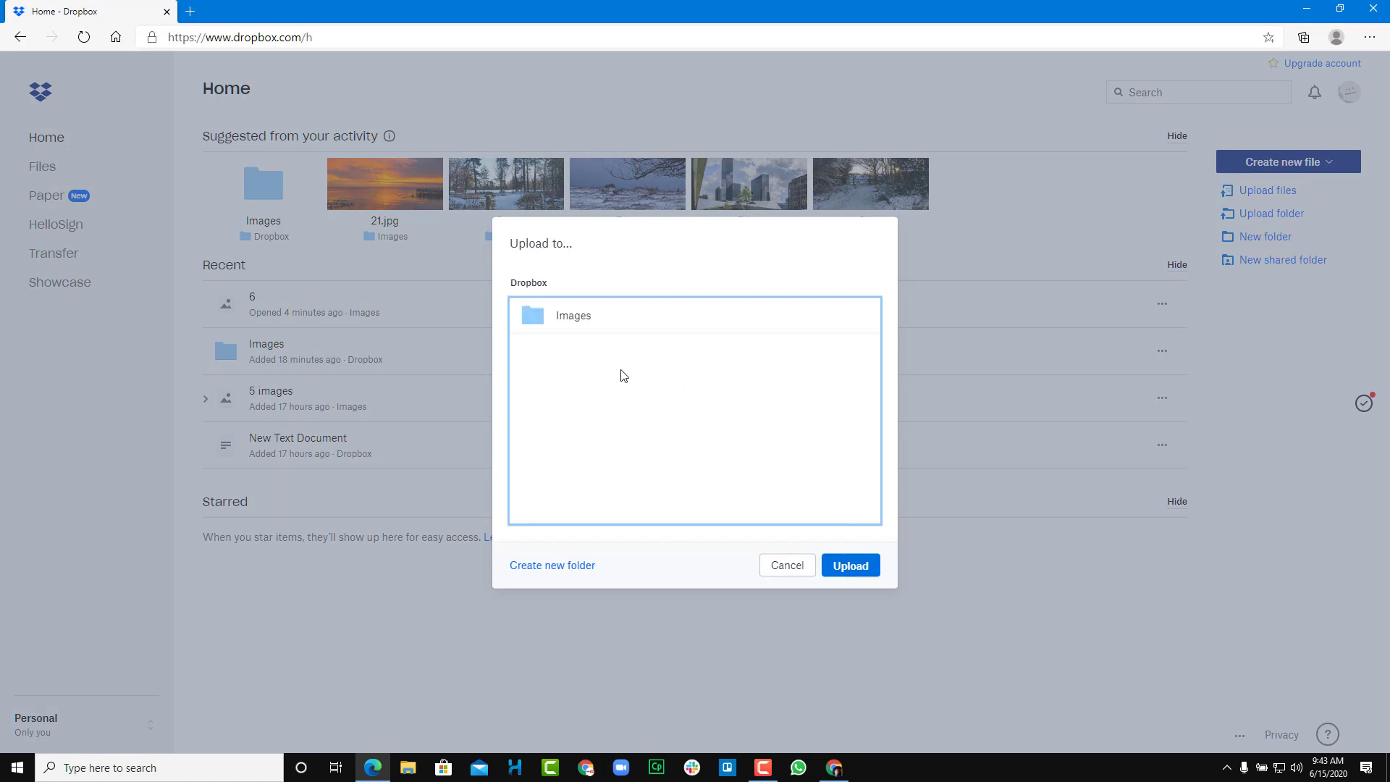
# Create a new destination folder named 'Text' and upload both files into it
pyautogui.click(556, 573)
pyautogui.click(556, 573)
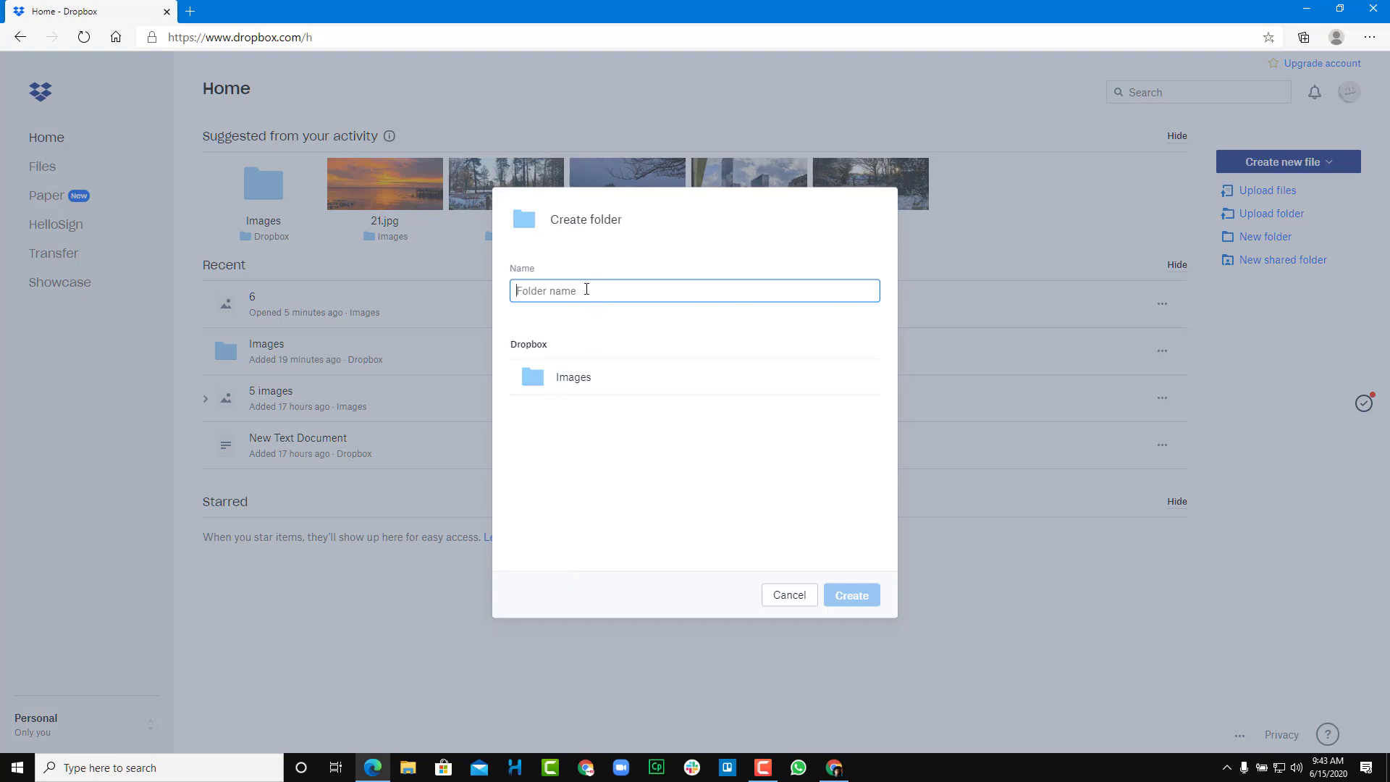
pyautogui.write('Text')
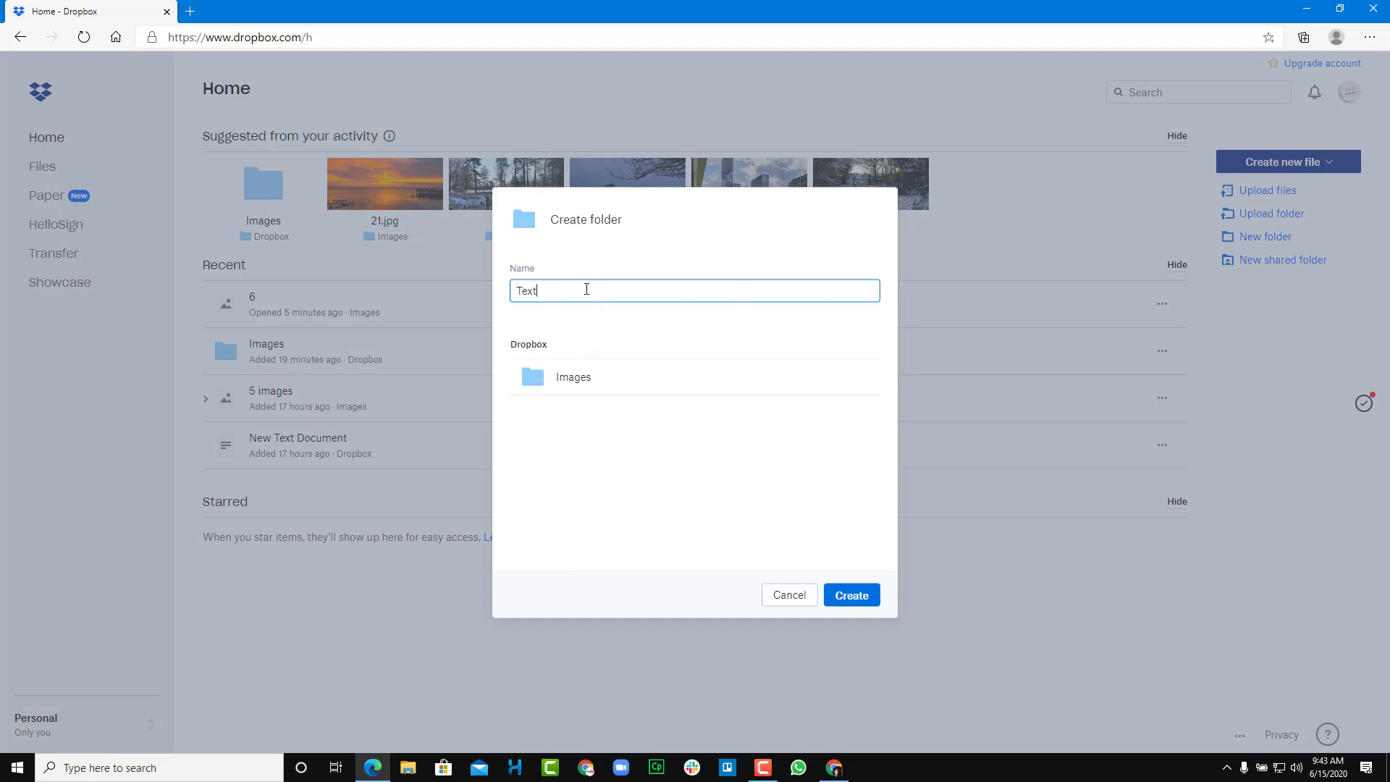
pyautogui.click(853, 597)
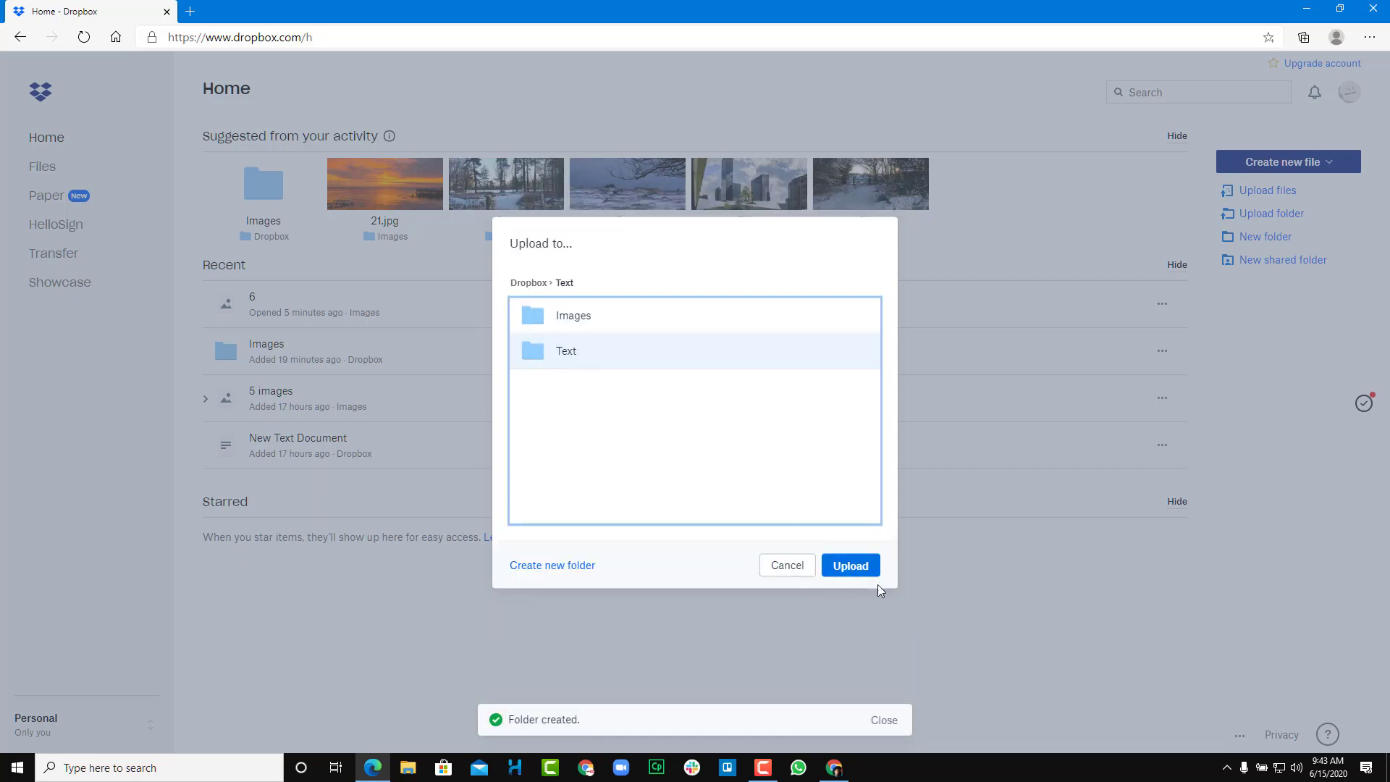
pyautogui.click(855, 570)
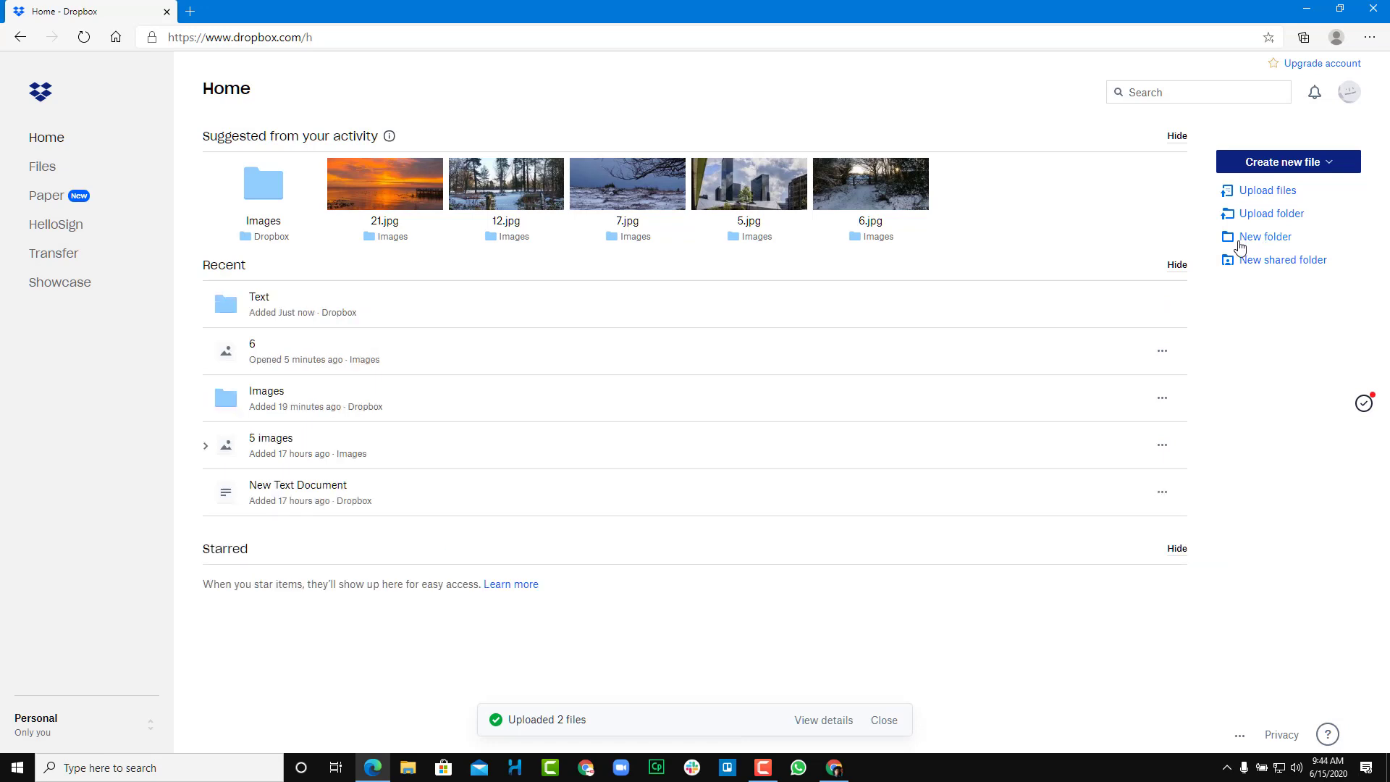
# Upload the desktop TXT folder to Dropbox's top level, approving the browser prompt
pyautogui.click(1276, 217)
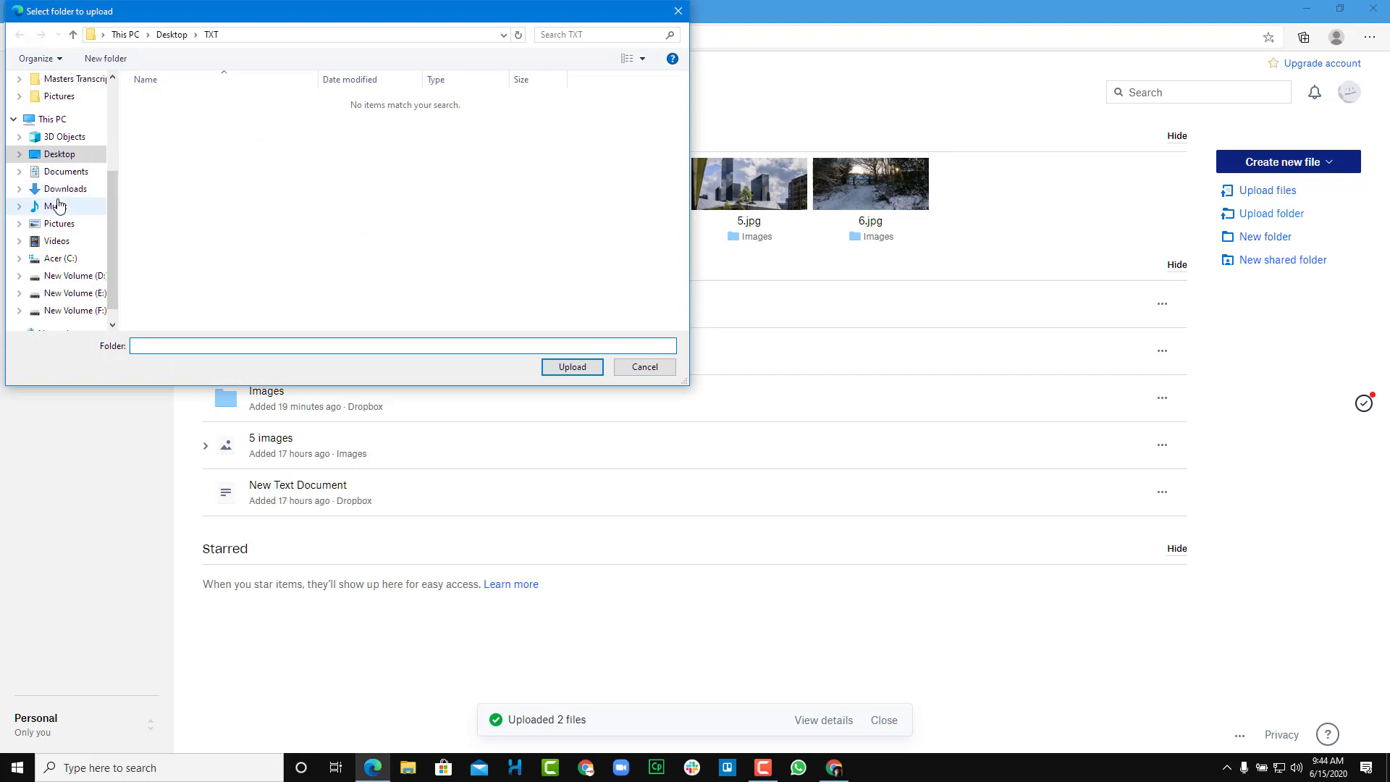
pyautogui.click(64, 155)
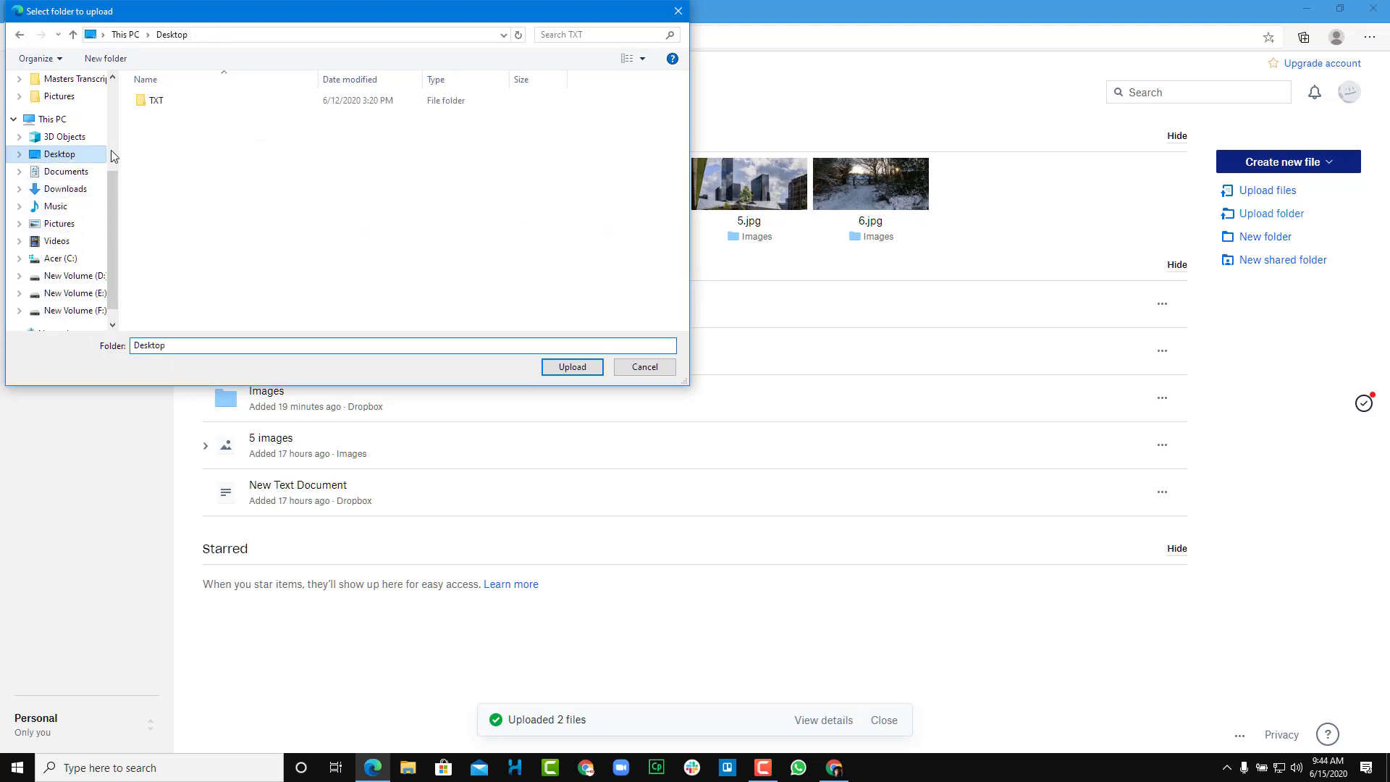
pyautogui.click(156, 101)
pyautogui.click(572, 367)
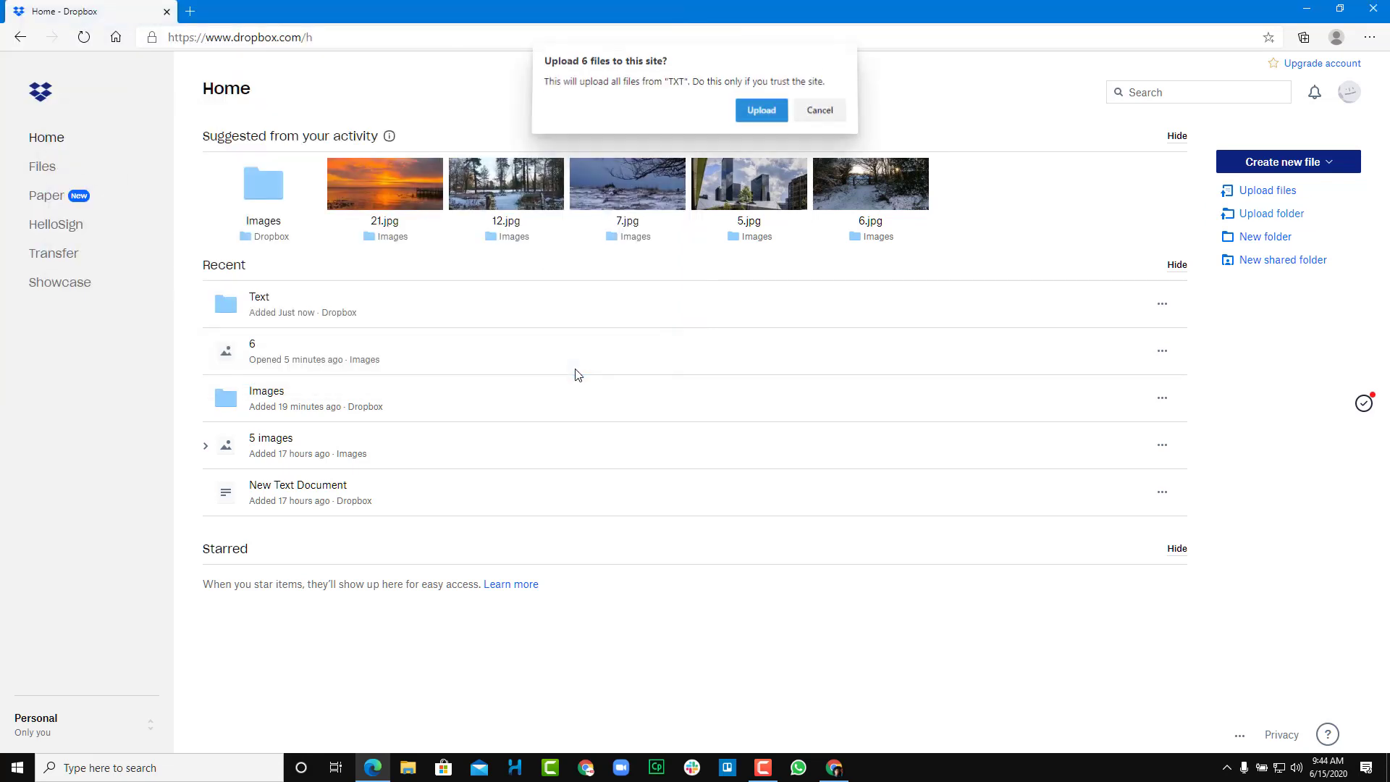
pyautogui.click(776, 123)
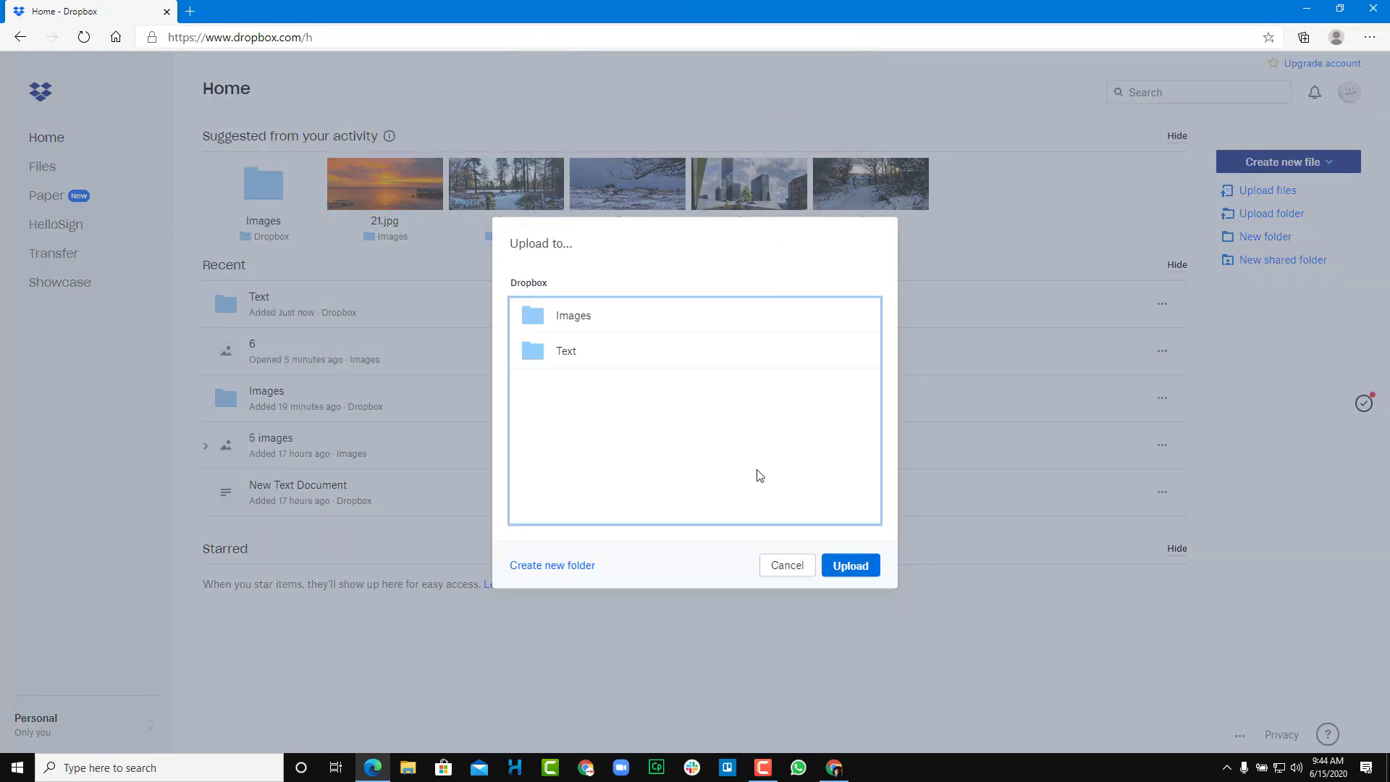
pyautogui.click(861, 569)
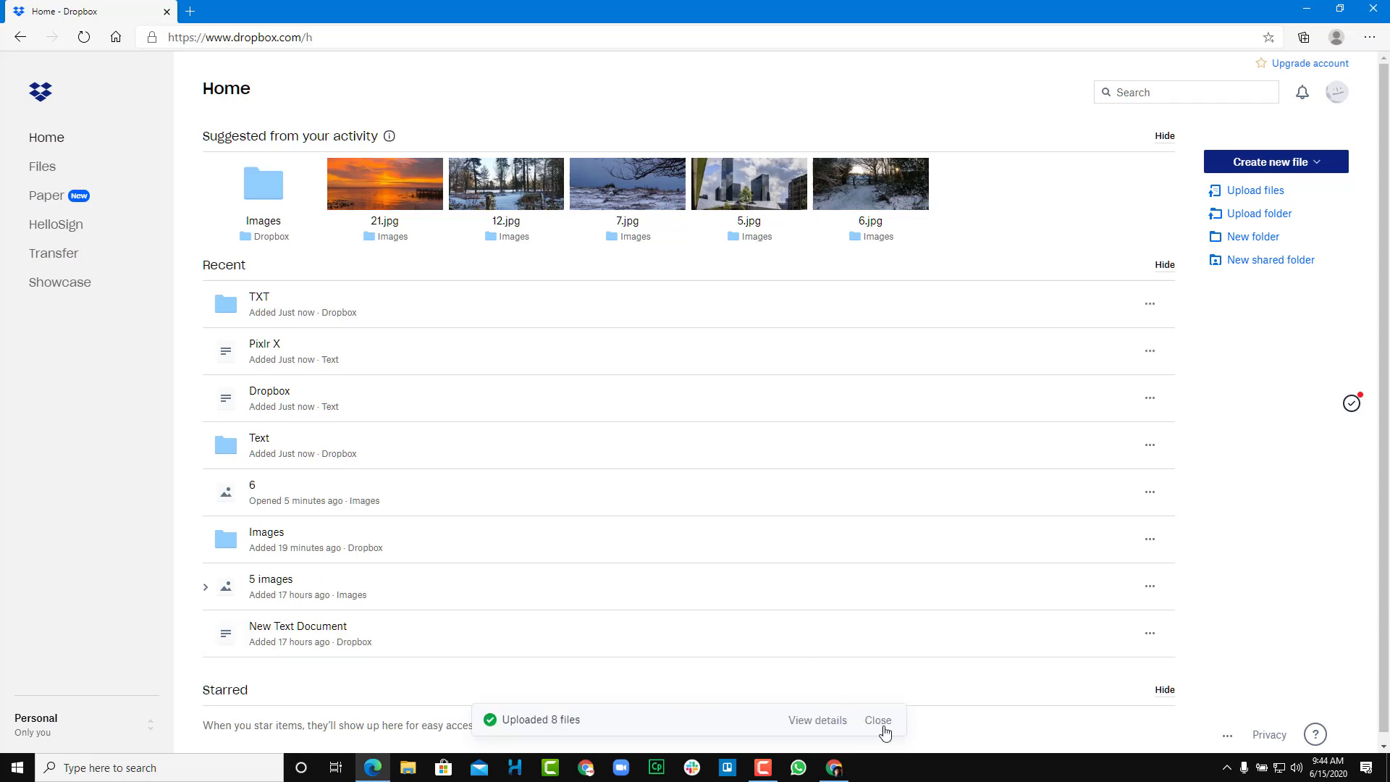
# Review the uploaded files, close the upload details, and show the Files page
pyautogui.click(806, 721)
pyautogui.scroll(-2, 673, 413)
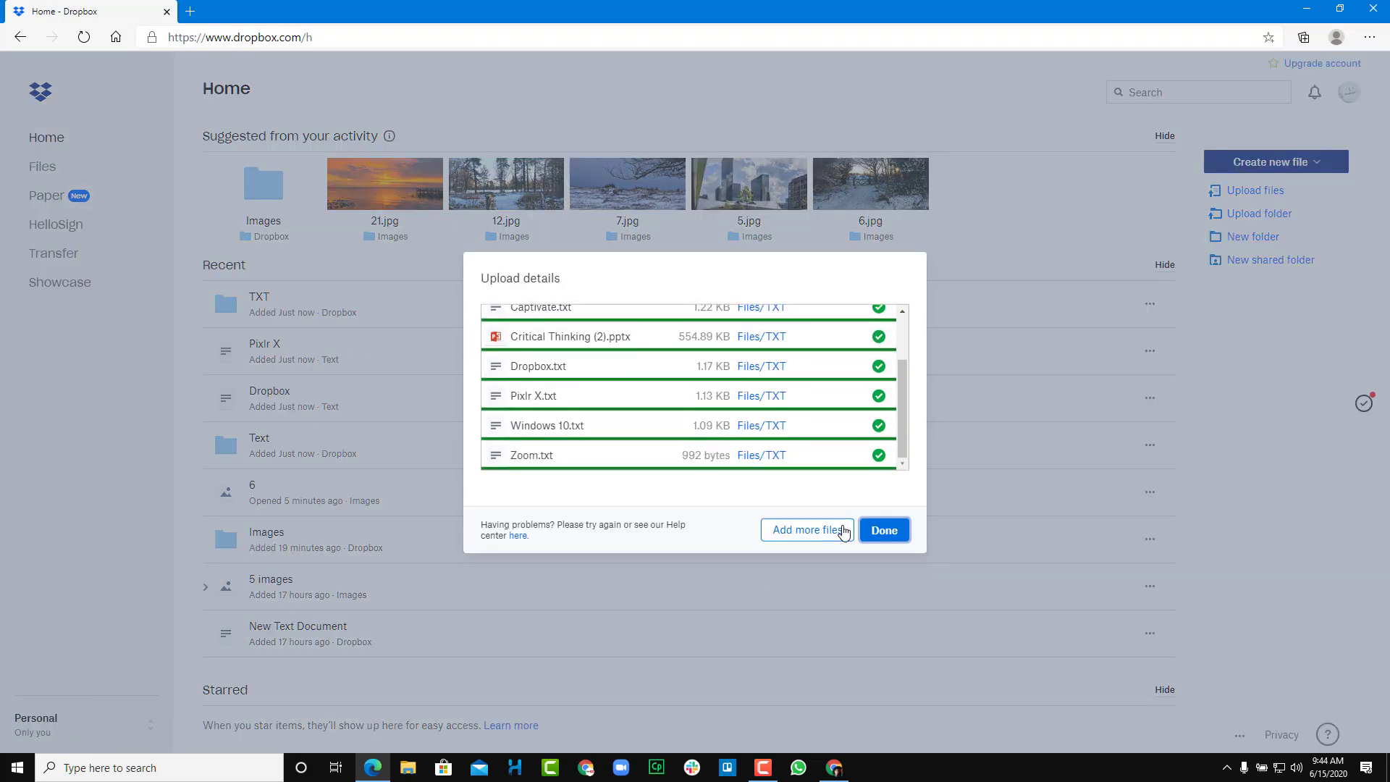
pyautogui.click(889, 532)
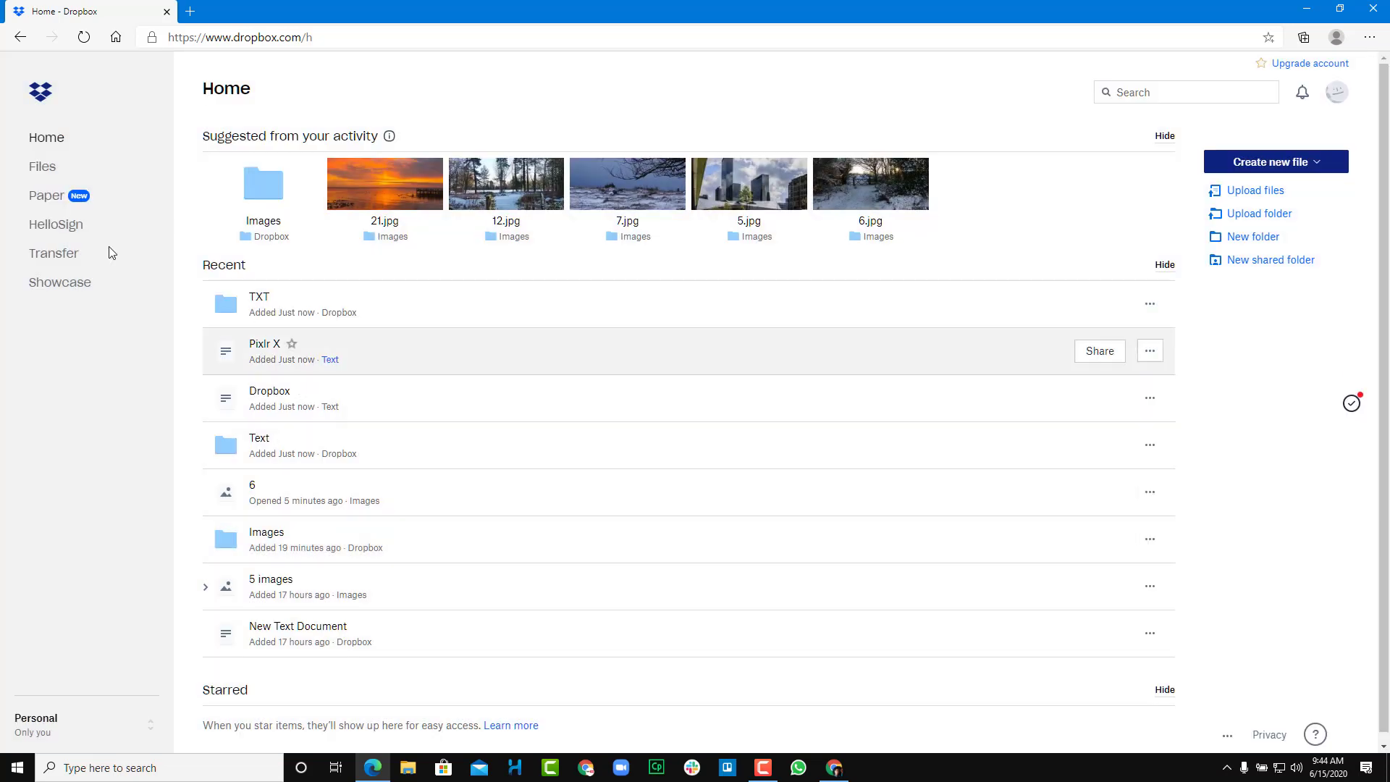
pyautogui.click(42, 168)
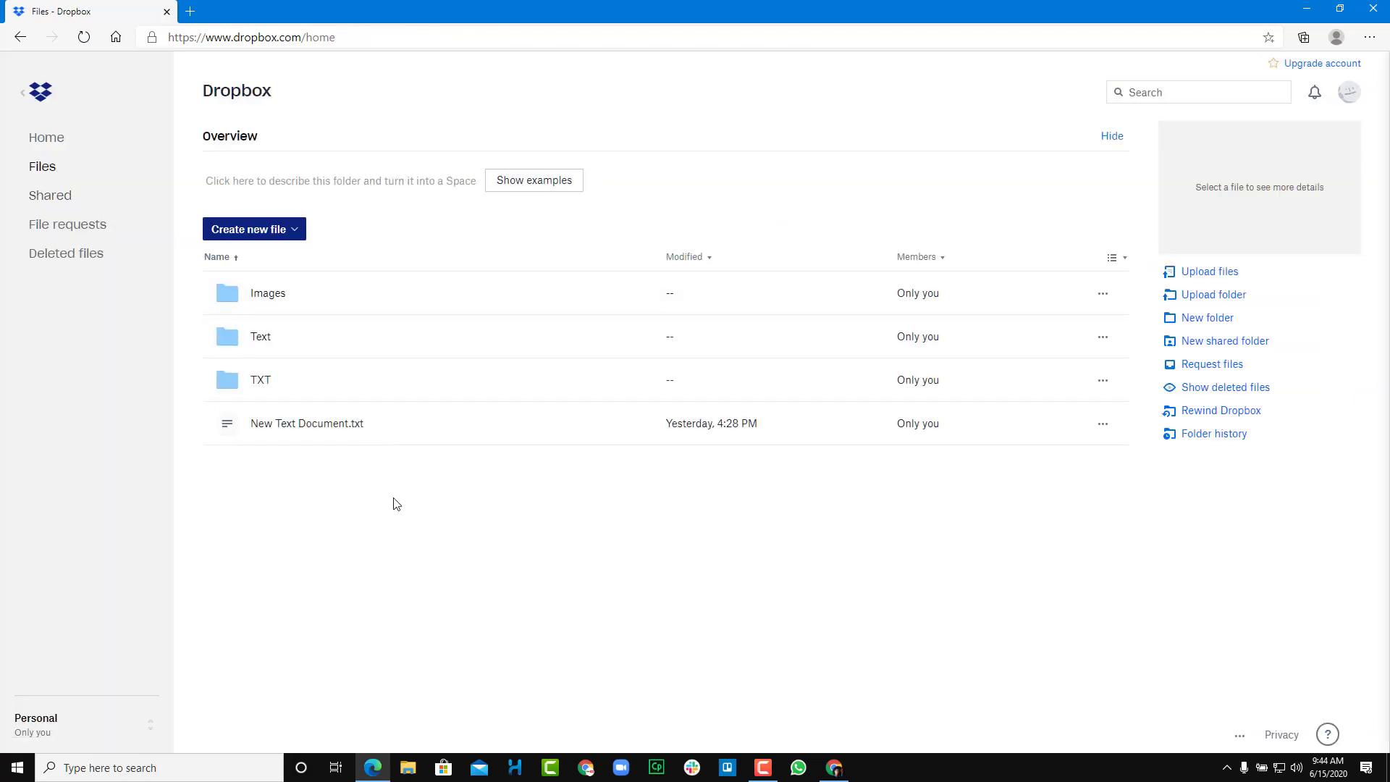
# Rename the desktop TXT folder to 'f' and drag it onto Dropbox to upload it
pyautogui.moveTo(480, 10); pyautogui.dragTo(636, 106)
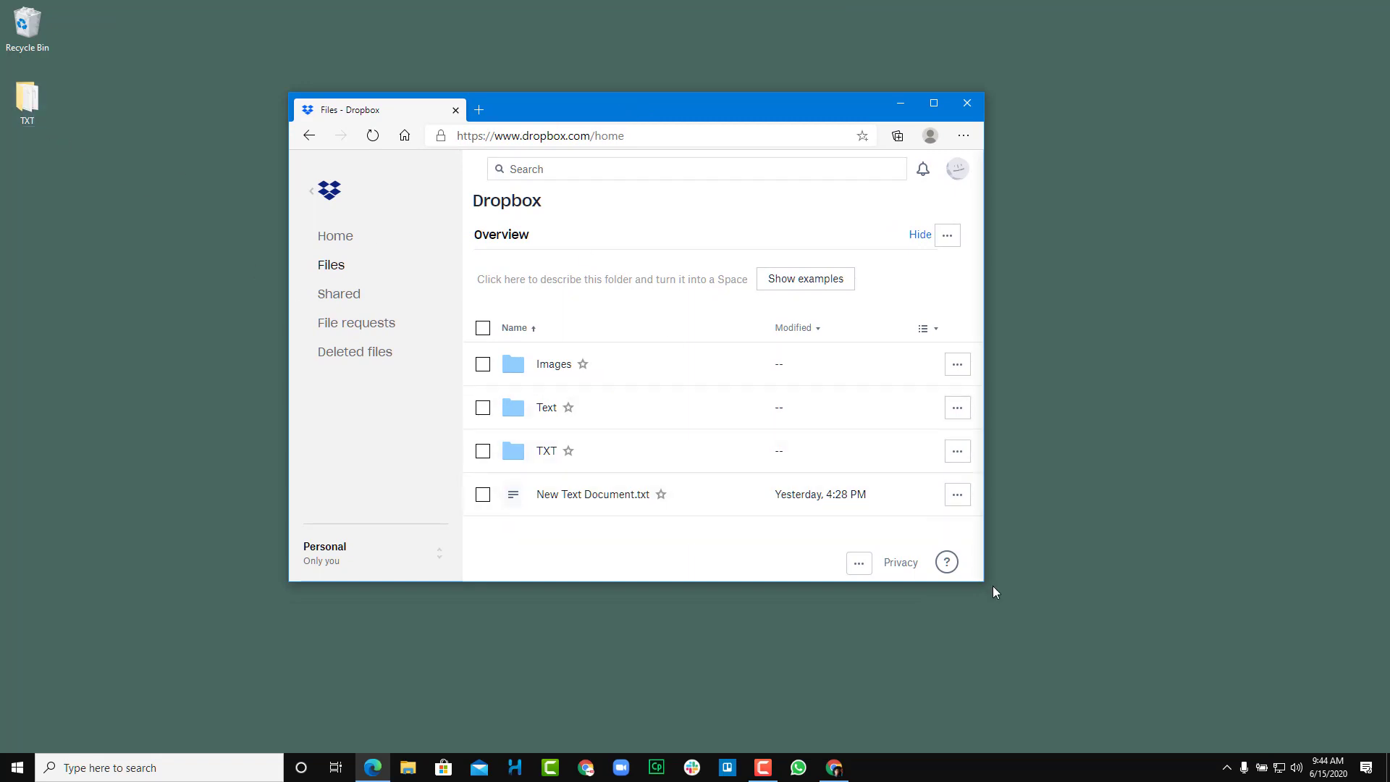
pyautogui.moveTo(987, 584); pyautogui.dragTo(1117, 664)
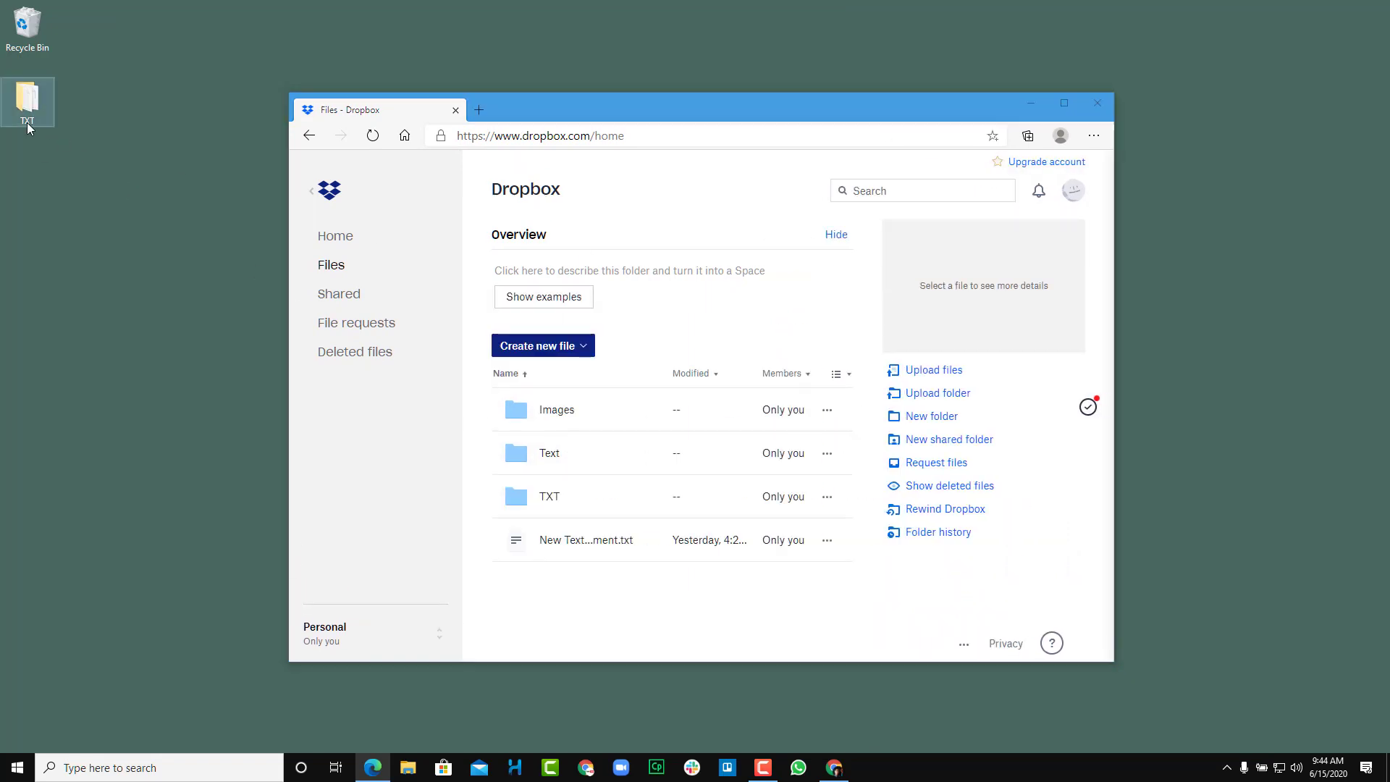
pyautogui.rightClick(27, 122)
pyautogui.click(88, 488)
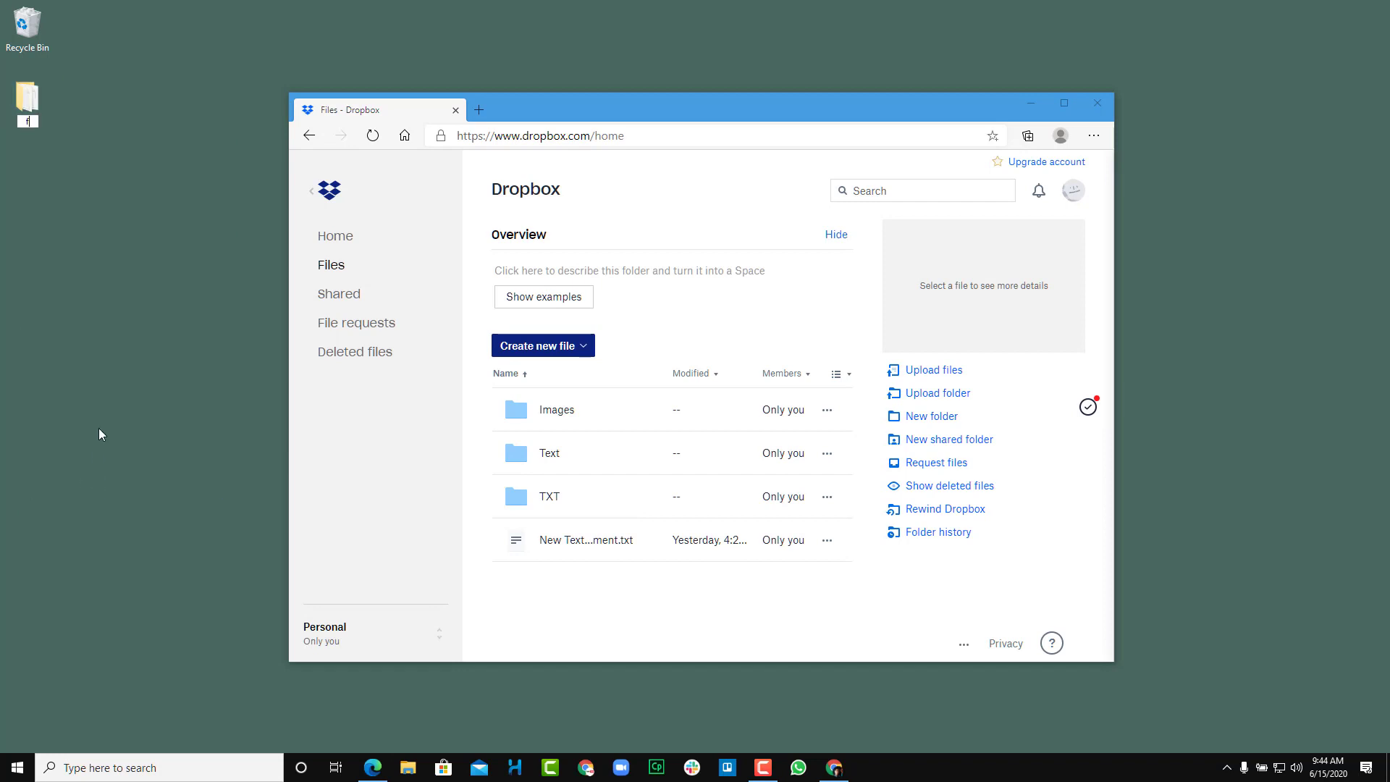
pyautogui.write('f')
pyautogui.click(103, 296)
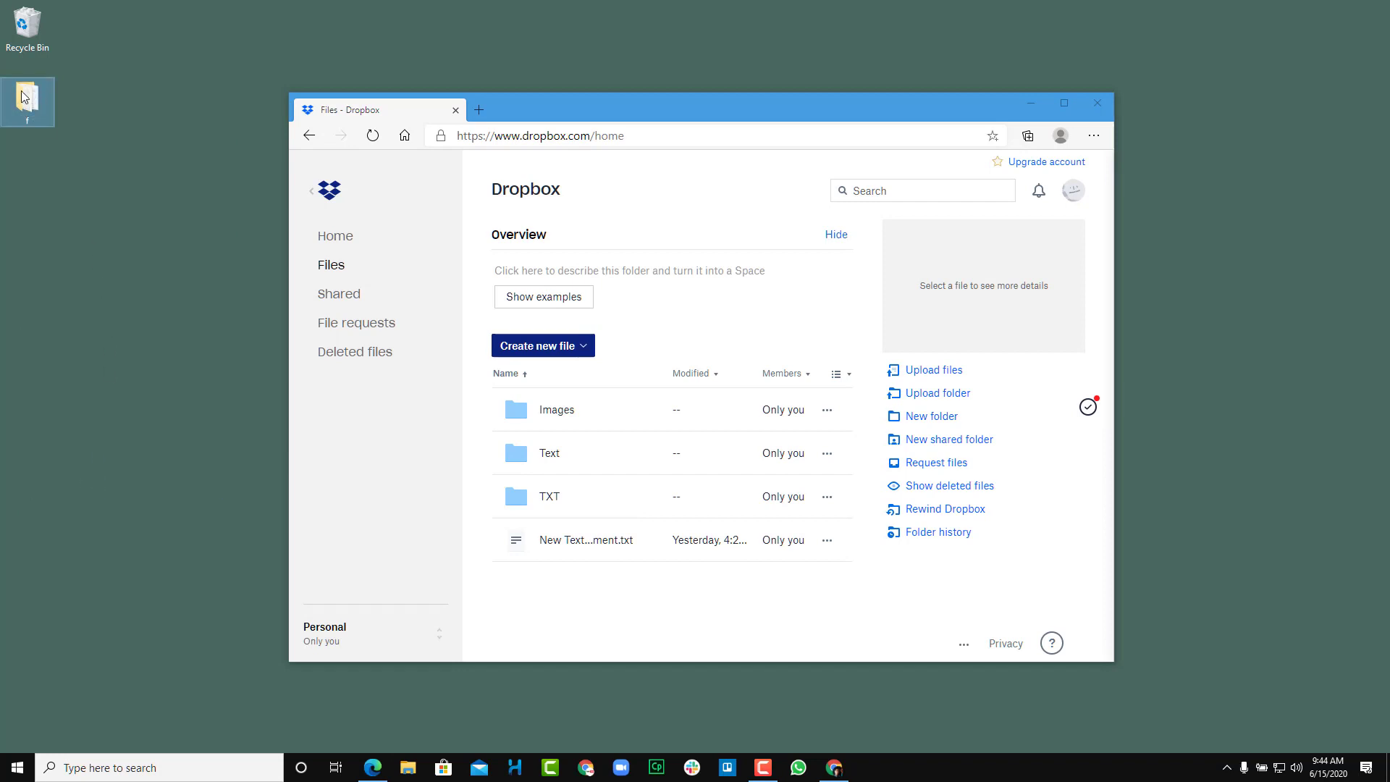
pyautogui.moveTo(20, 93); pyautogui.dragTo(539, 571)
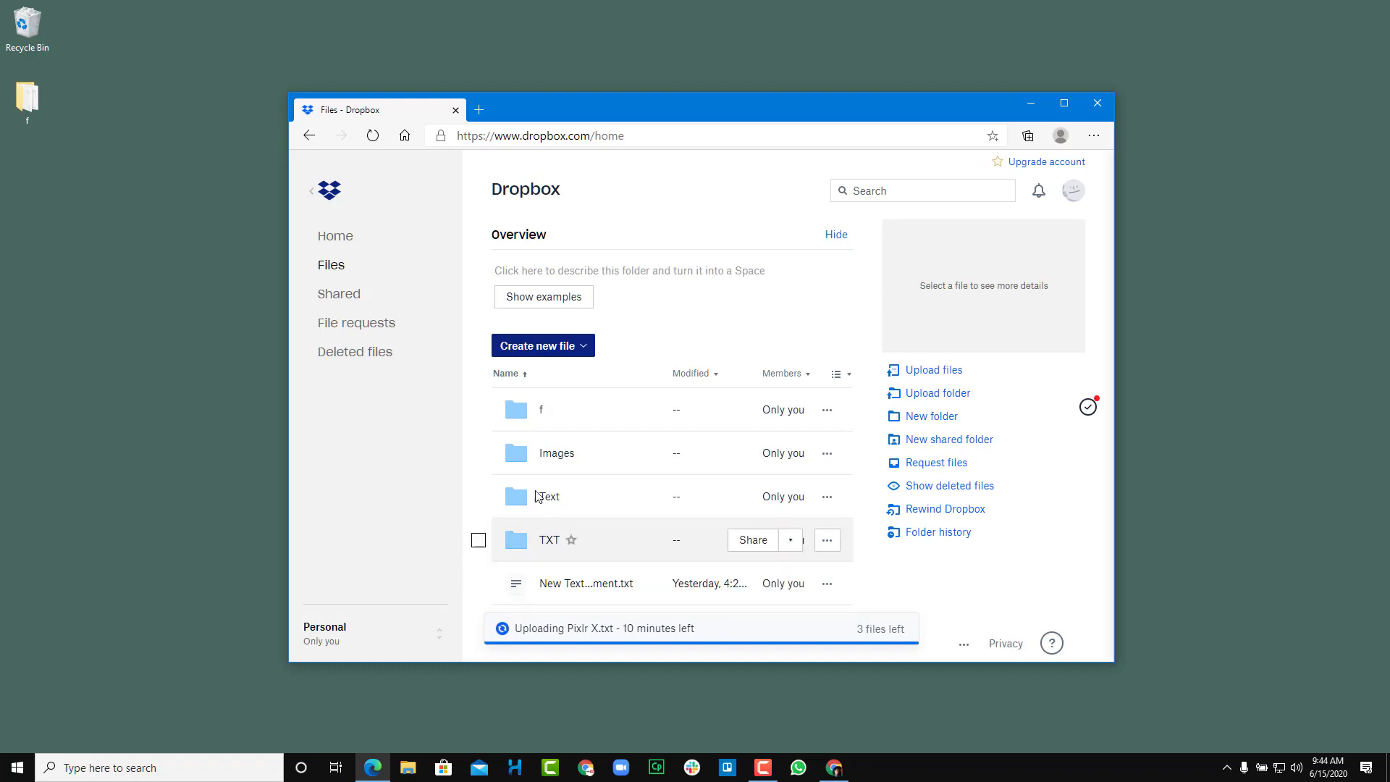
pyautogui.click(29, 109)
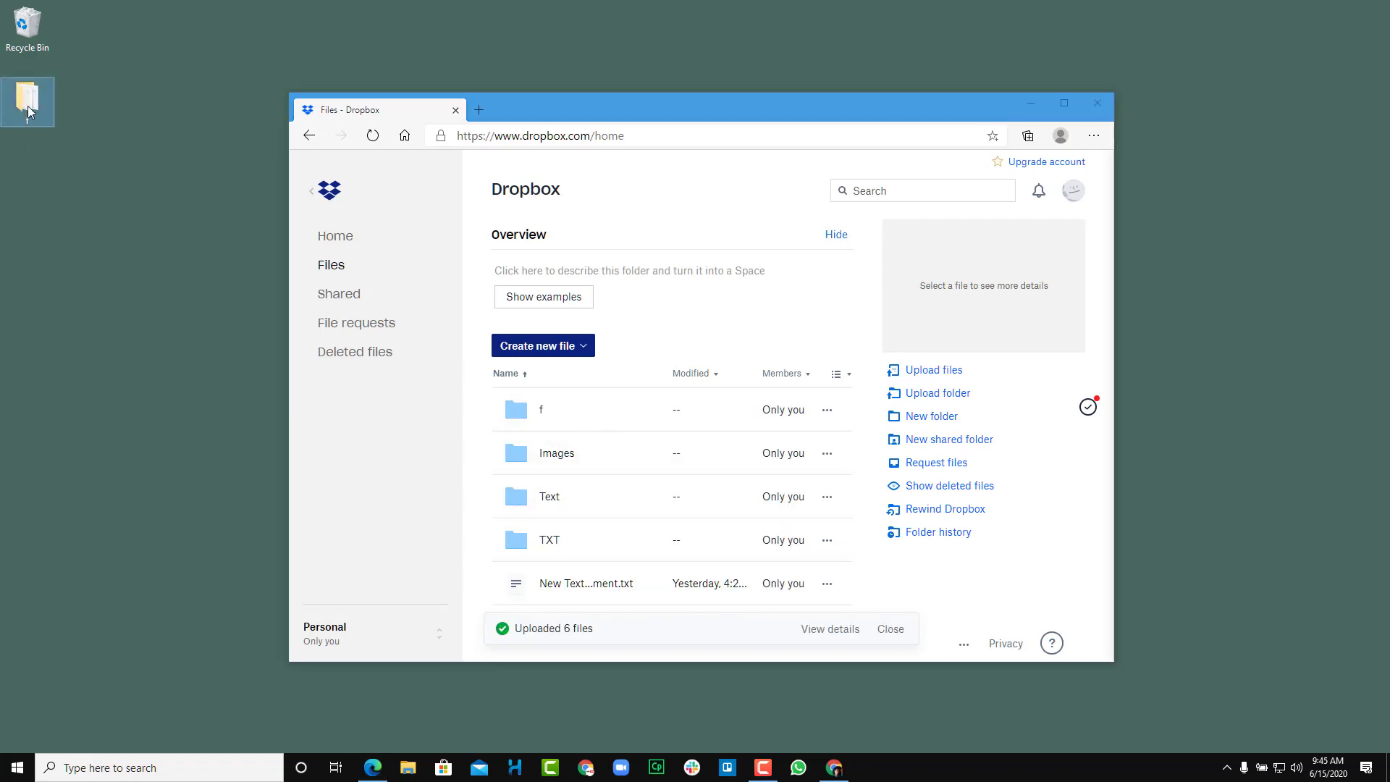
# Drag Zoom.txt from desktop folder f onto the Dropbox page to upload it
pyautogui.doubleClick(29, 108)
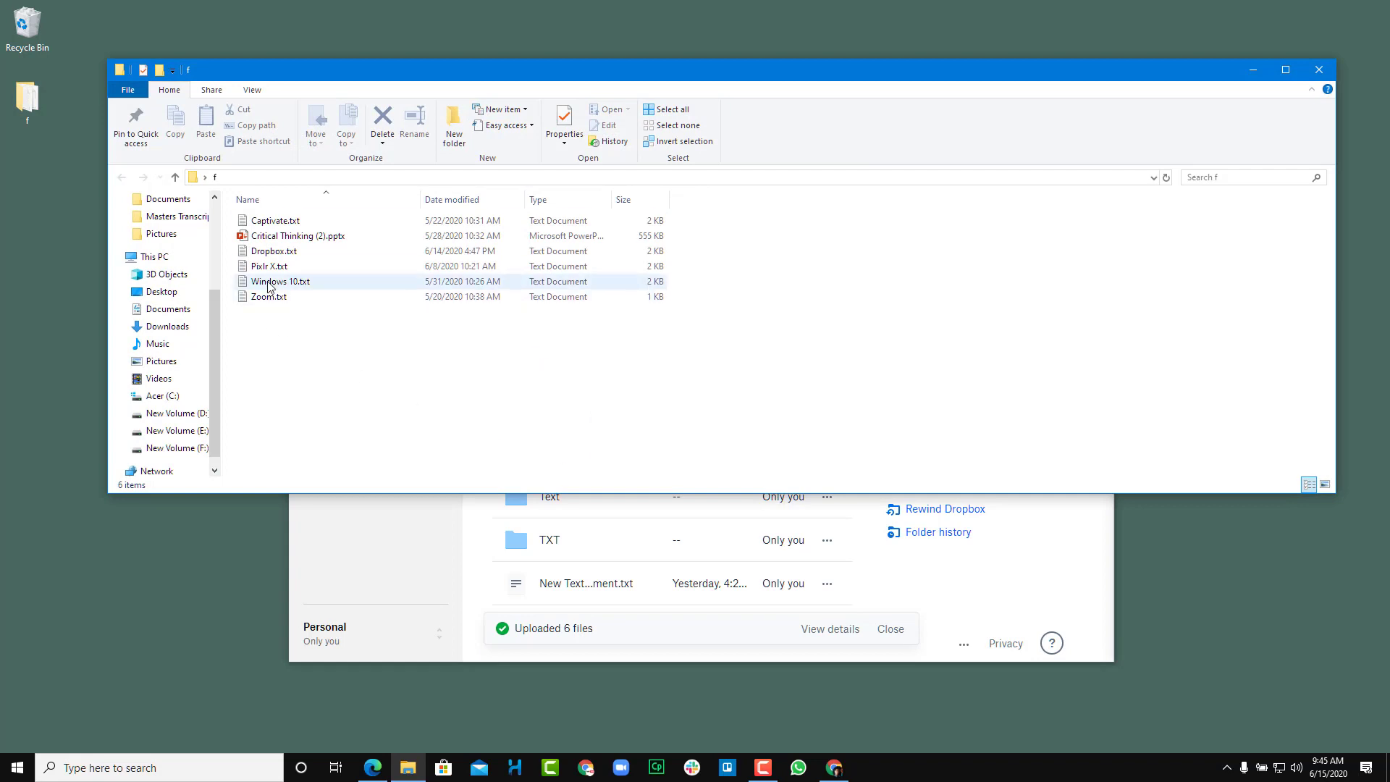
pyautogui.moveTo(275, 297)
pyautogui.mouseDown()
pyautogui.moveTo(464, 546)
pyautogui.moveTo(588, 592)
pyautogui.mouseUp()
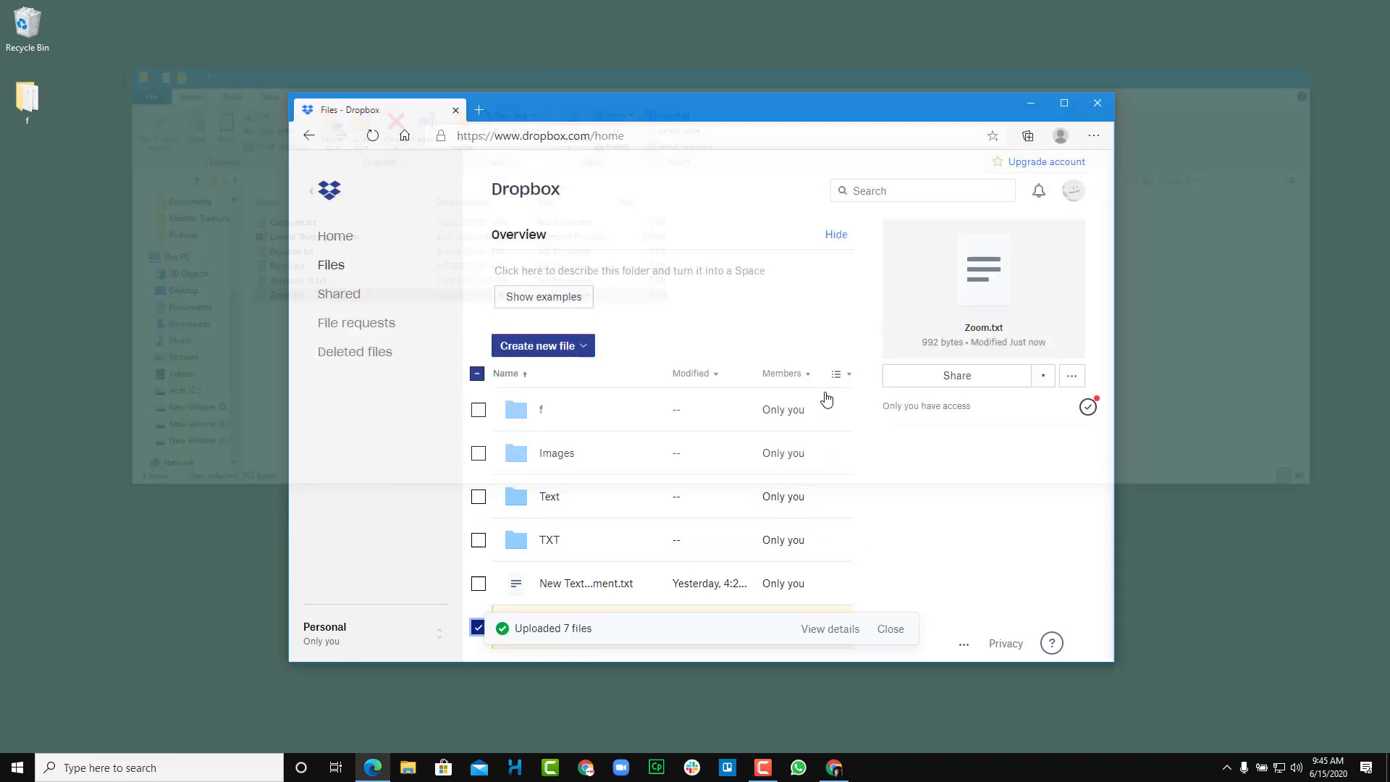
pyautogui.moveTo(816, 110); pyautogui.dragTo(789, 6)
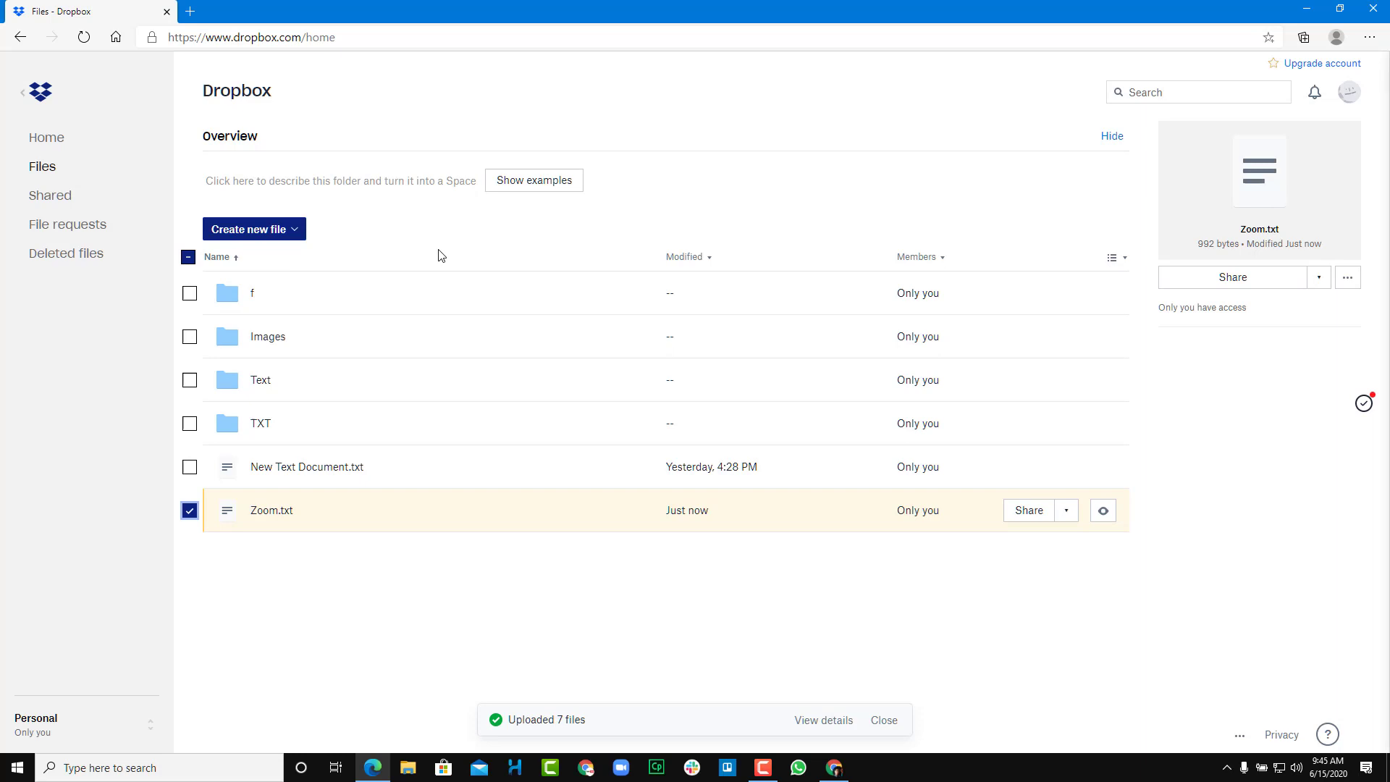
pyautogui.doubleClick(608, 7)
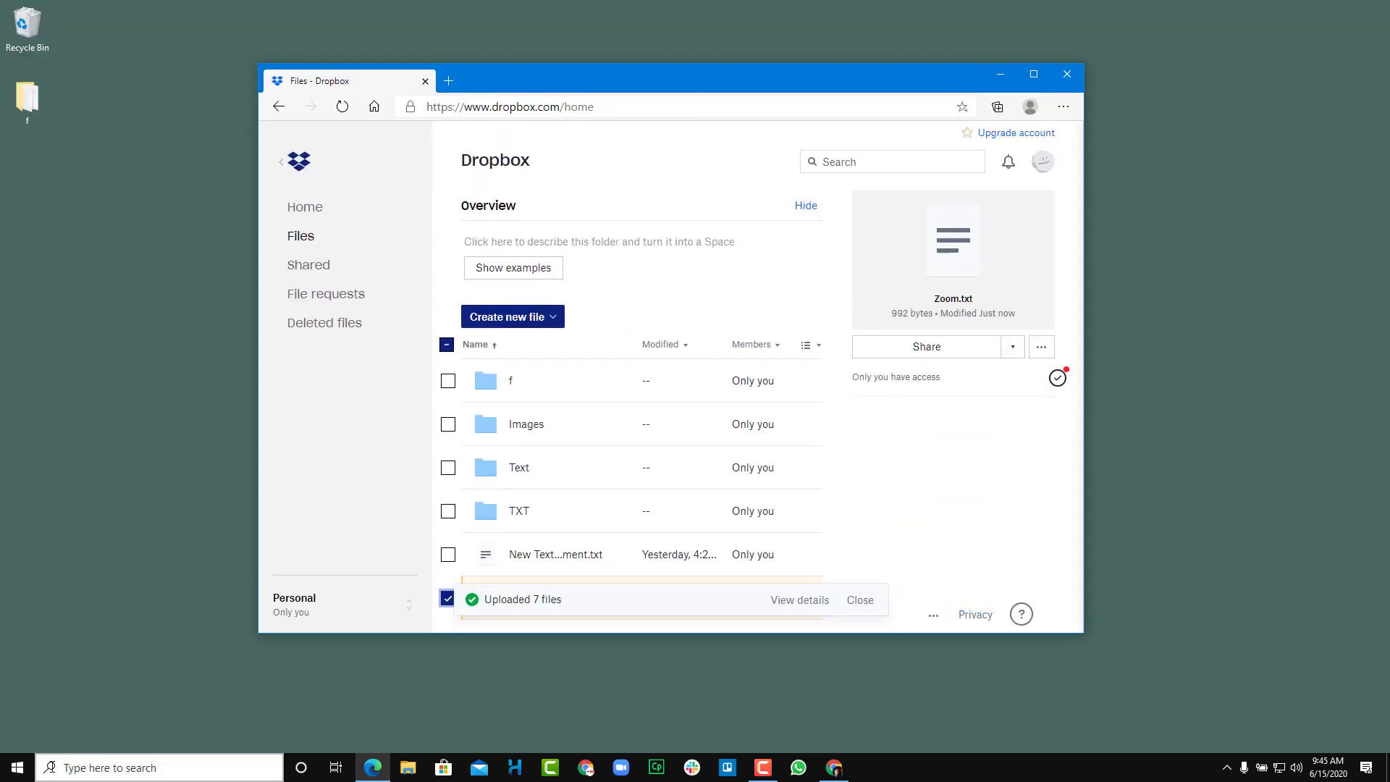
pyautogui.moveTo(565, 467)
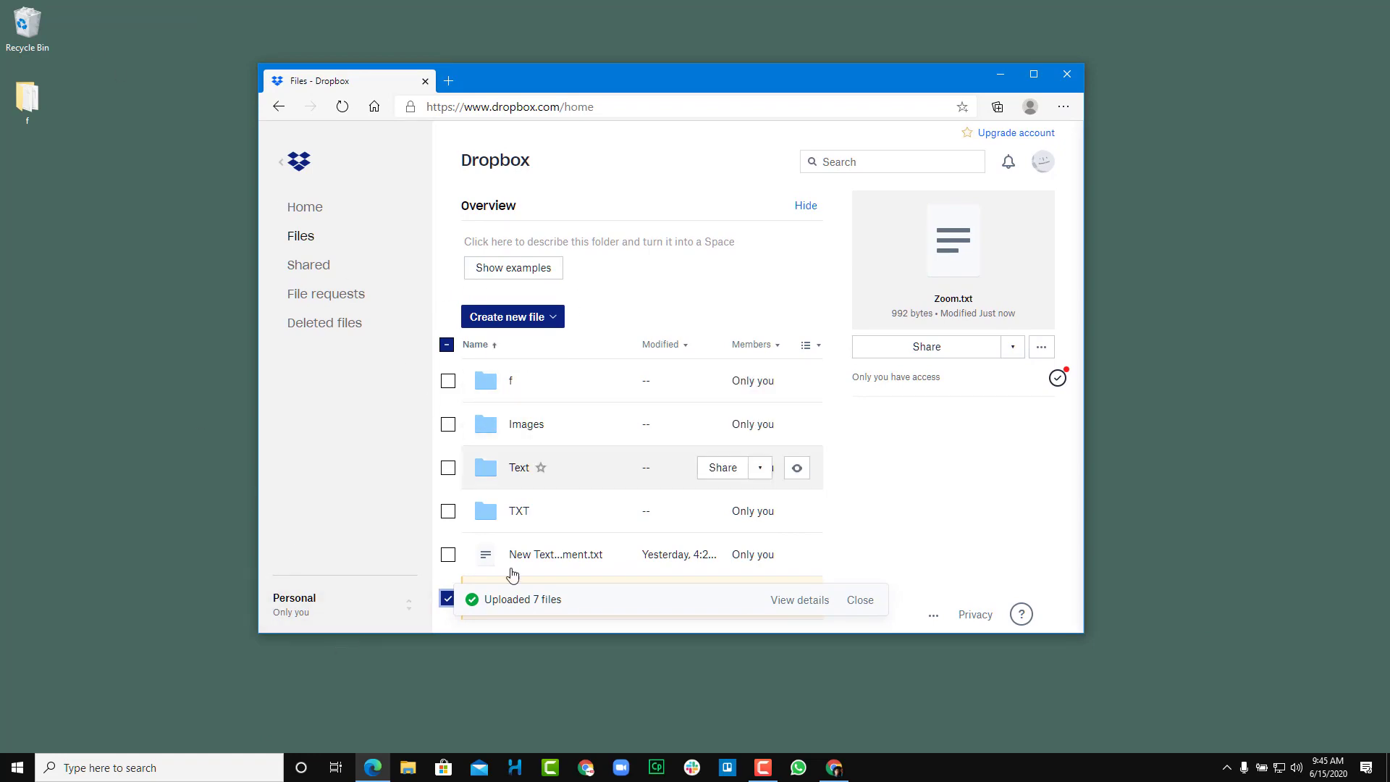
pyautogui.click(408, 770)
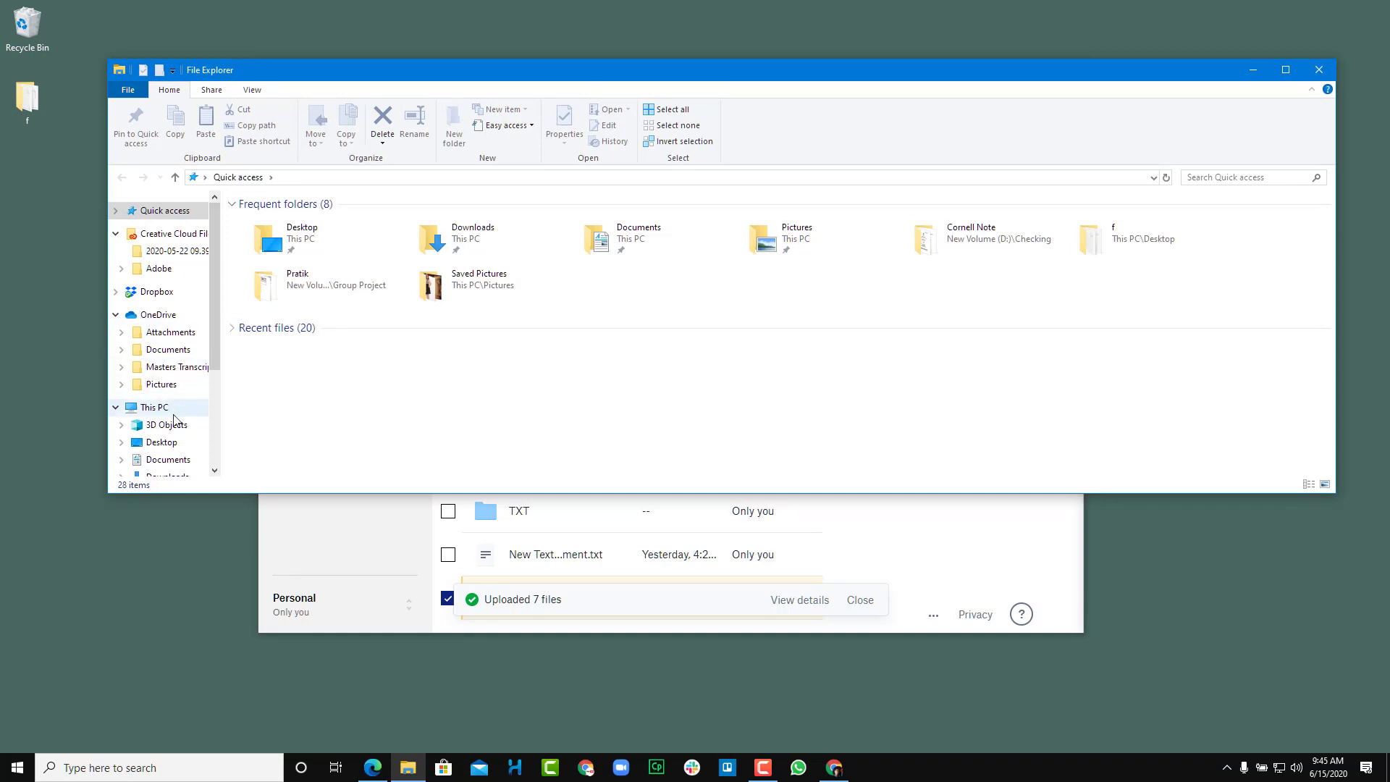
pyautogui.click(156, 291)
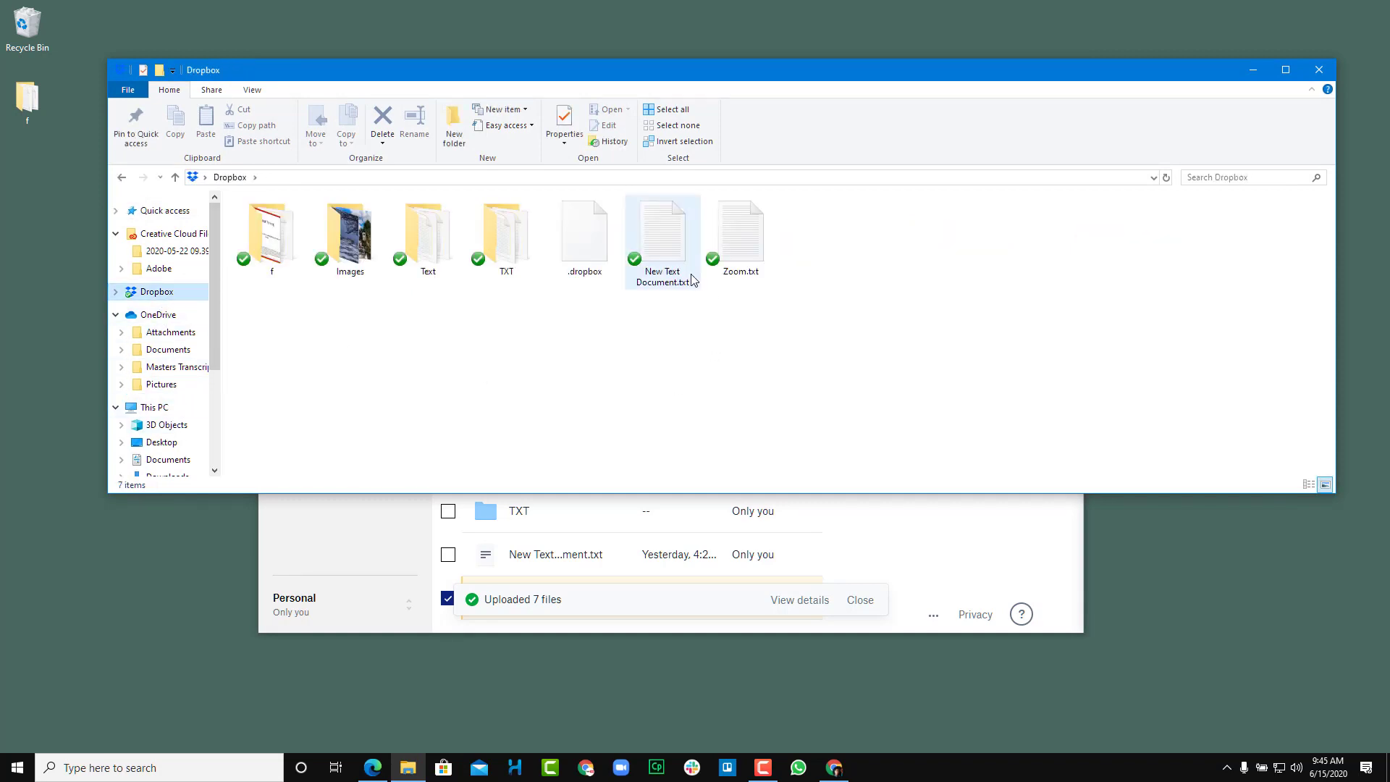
pyautogui.moveTo(845, 368); pyautogui.dragTo(250, 232)
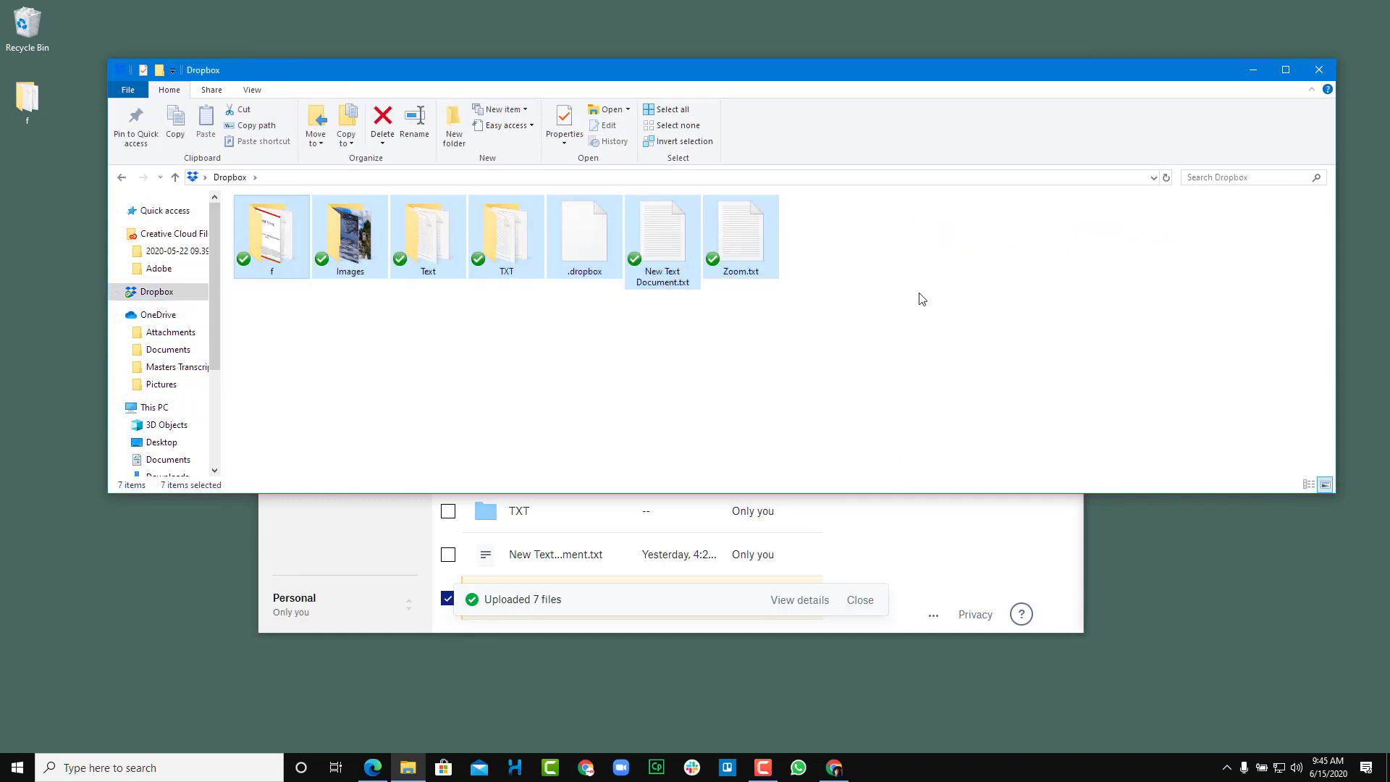
pyautogui.click(1319, 70)
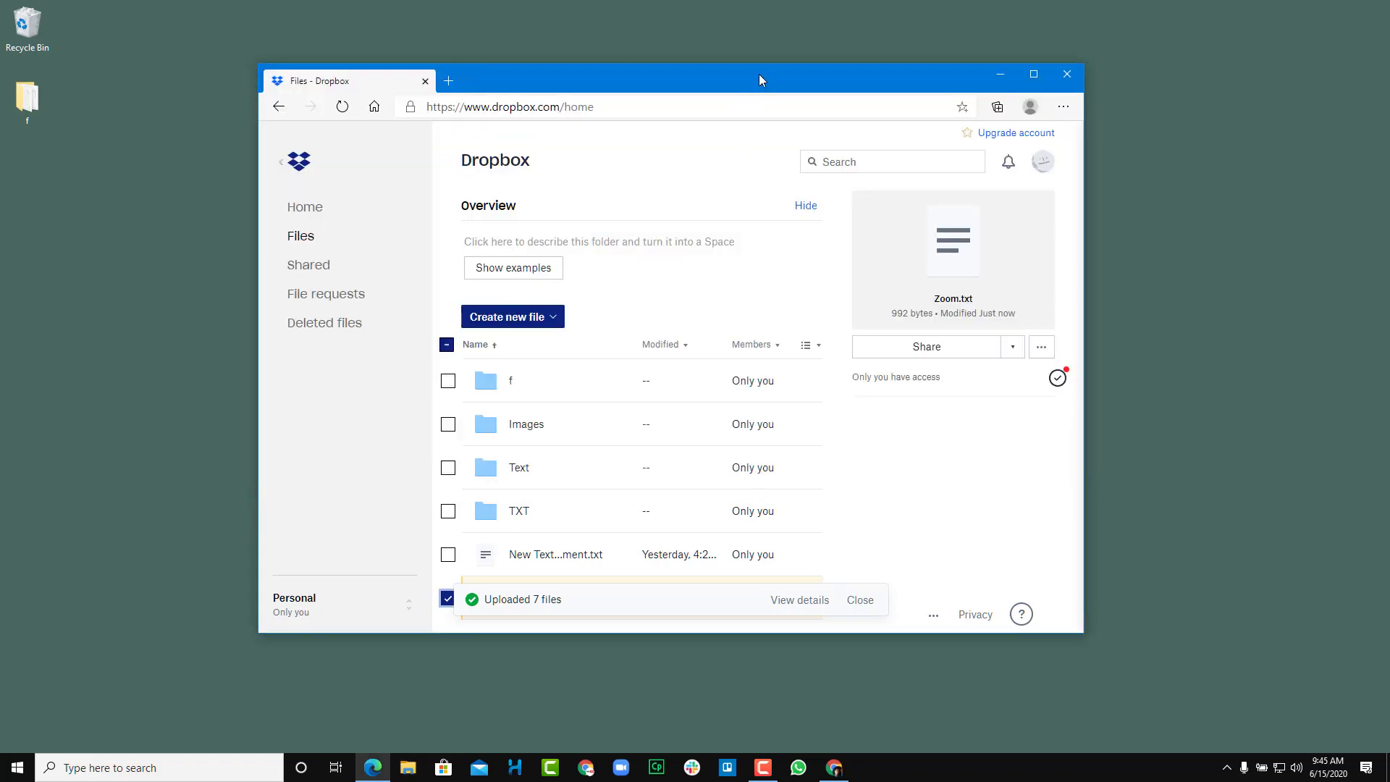
# Maximize the Edge window to show f, Images, Text, TXT and Zoom.txt
pyautogui.doubleClick(759, 73)
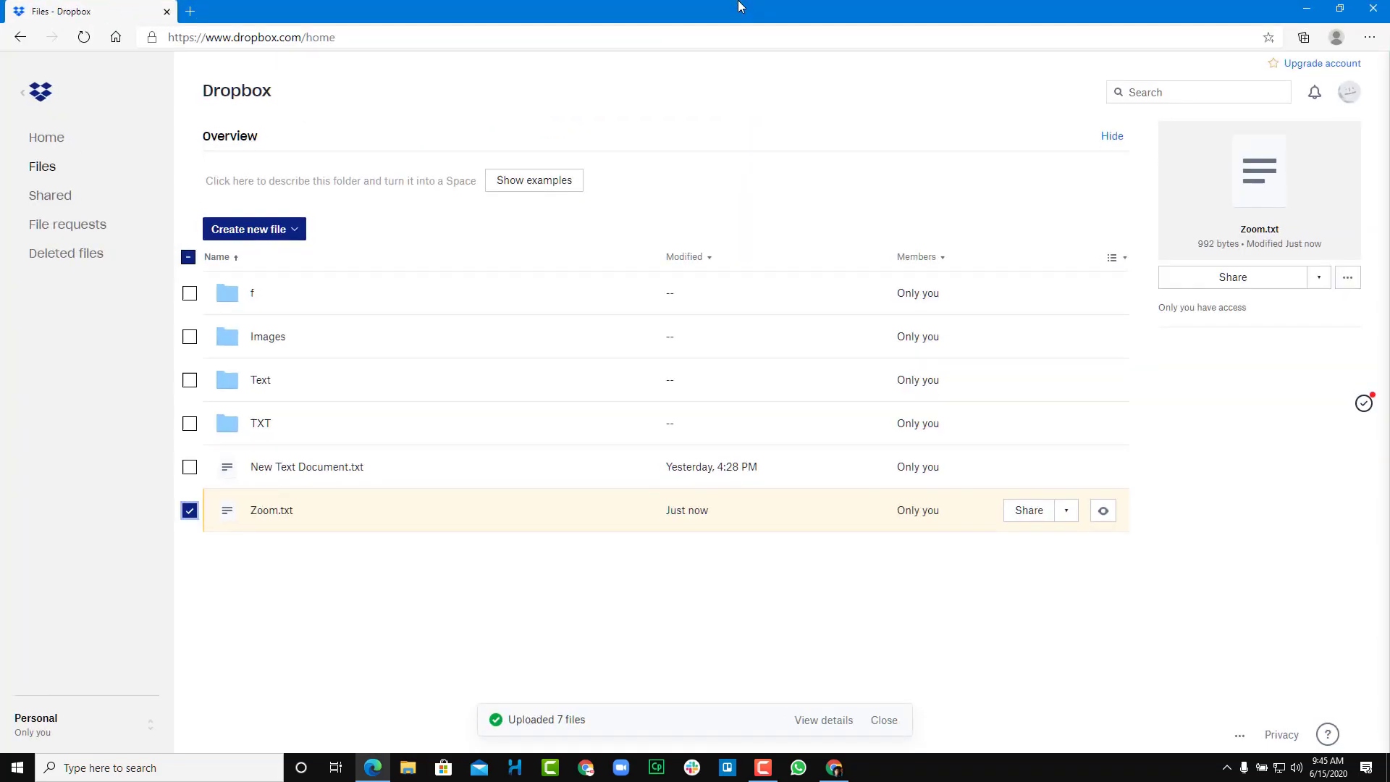